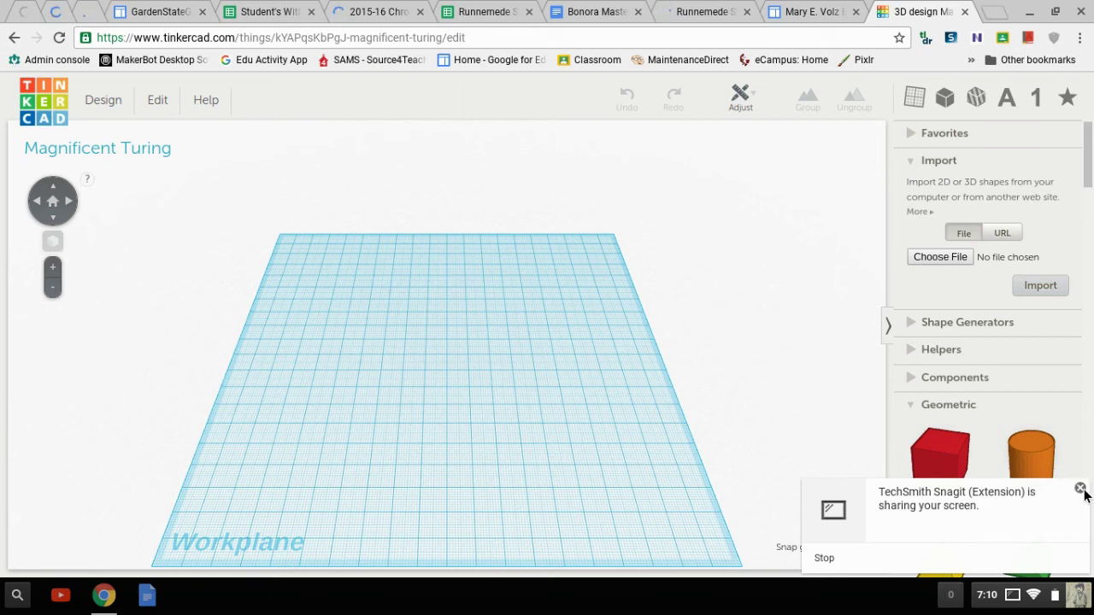
# Place a Roof shape on the workplane, slightly off-centre.
pyautogui.click(1082, 490)
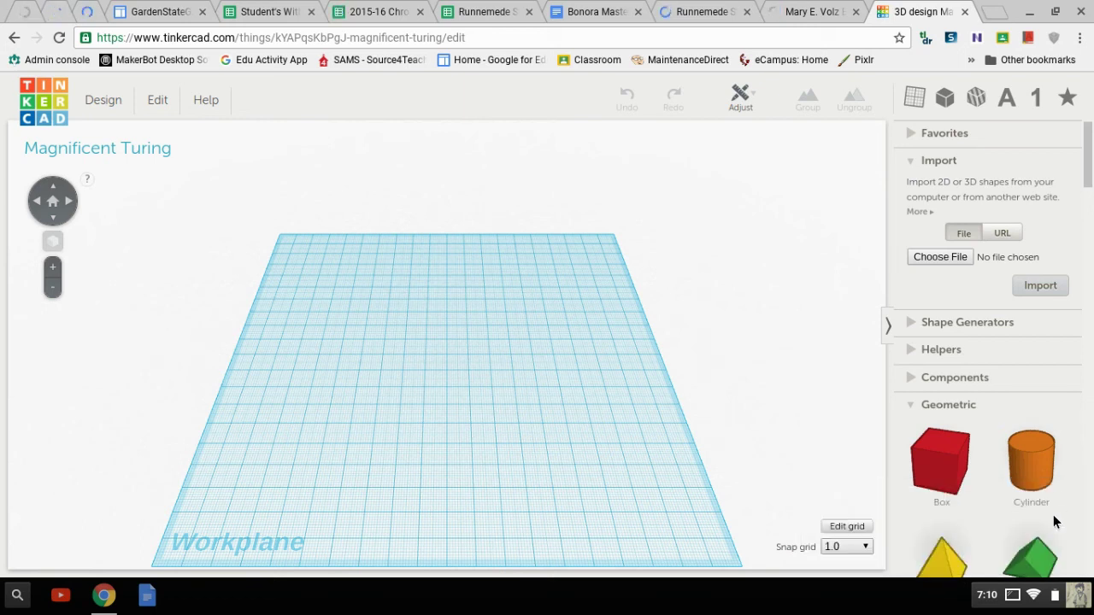
pyautogui.click(1041, 558)
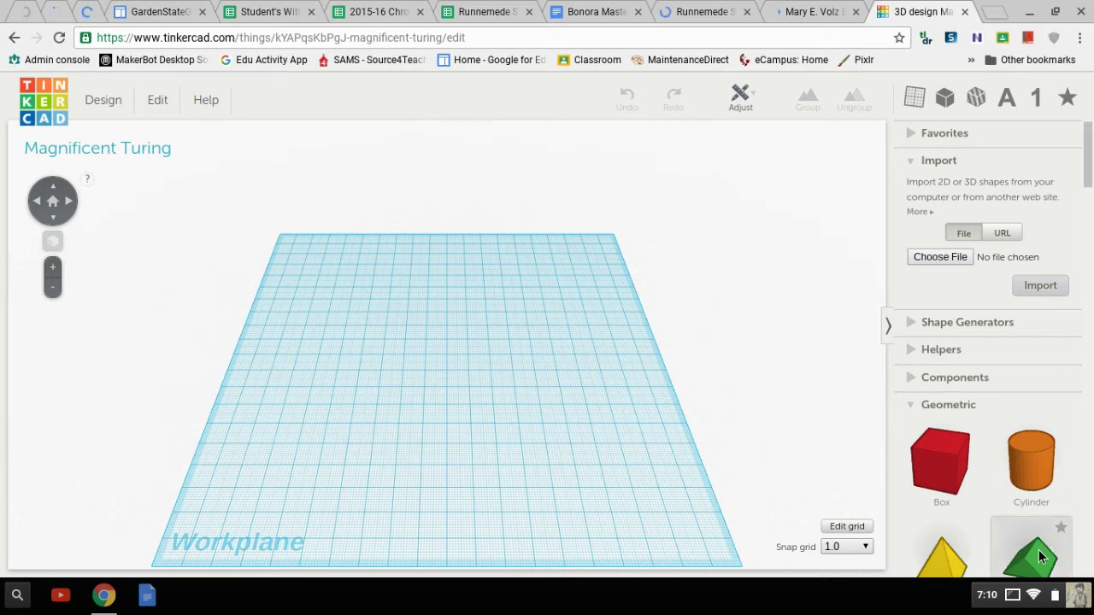
pyautogui.scroll(-4, 1035, 376)
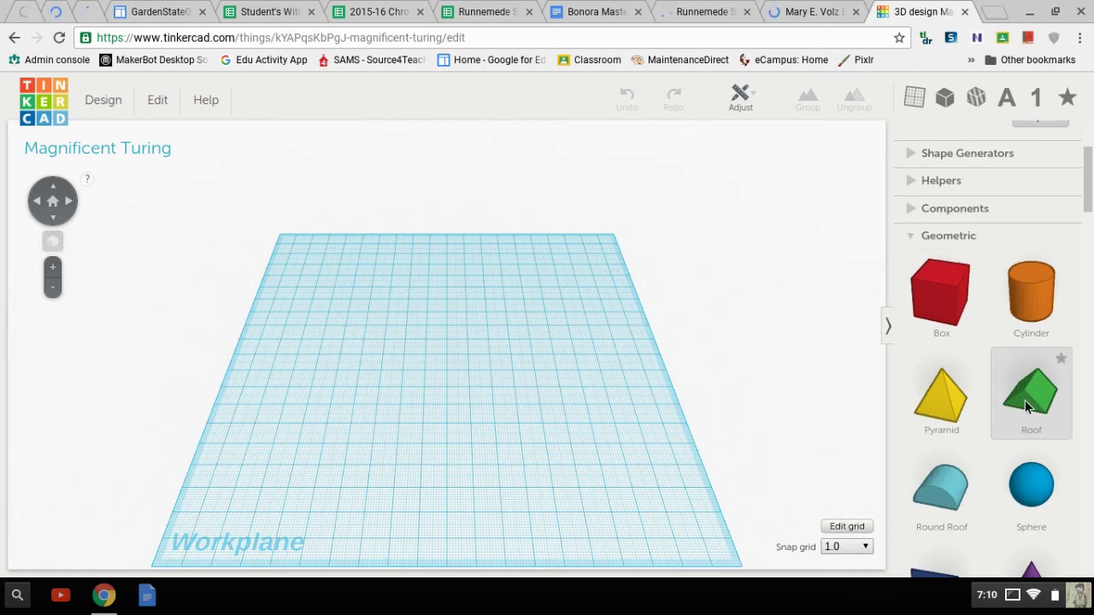
pyautogui.moveTo(1025, 400); pyautogui.dragTo(390, 374)
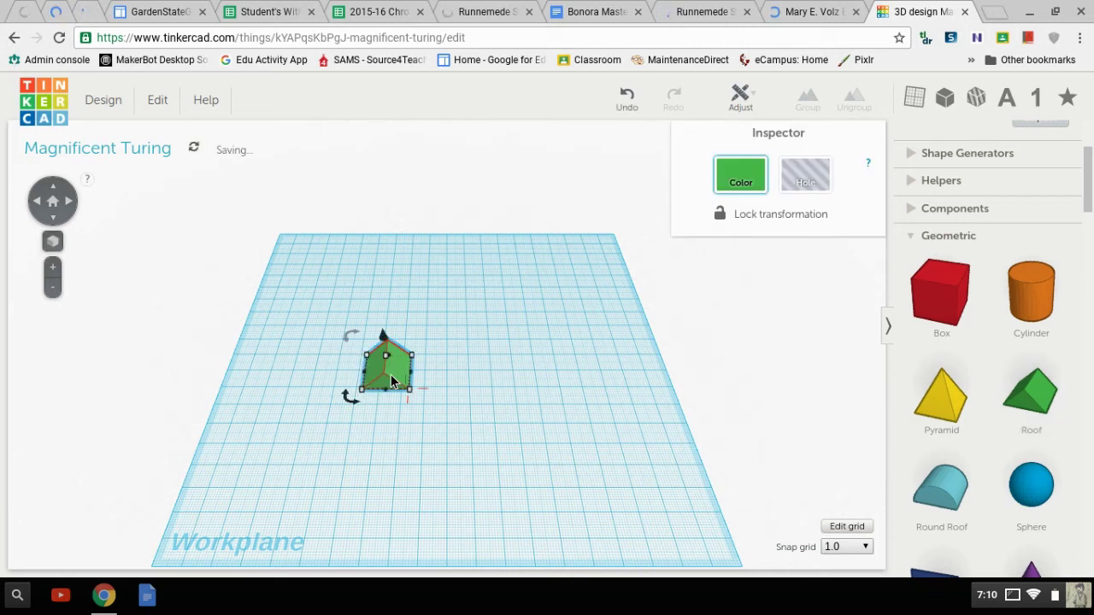
# Tilt the roof shape sideways so it forms a wedge with one upright end face.
pyautogui.moveTo(351, 337); pyautogui.dragTo(357, 340)
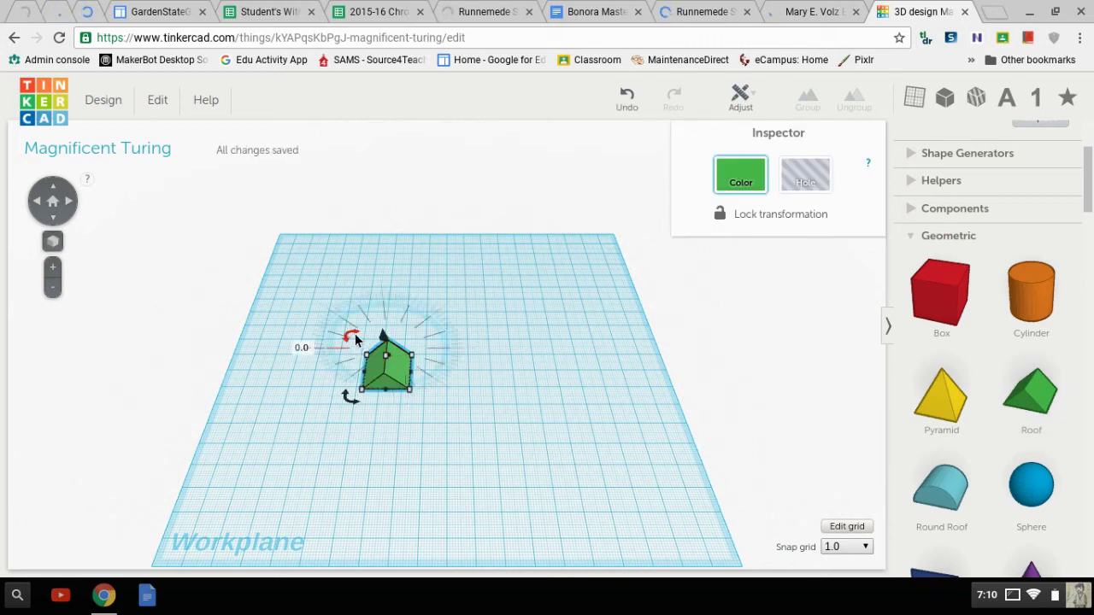
pyautogui.click(55, 219)
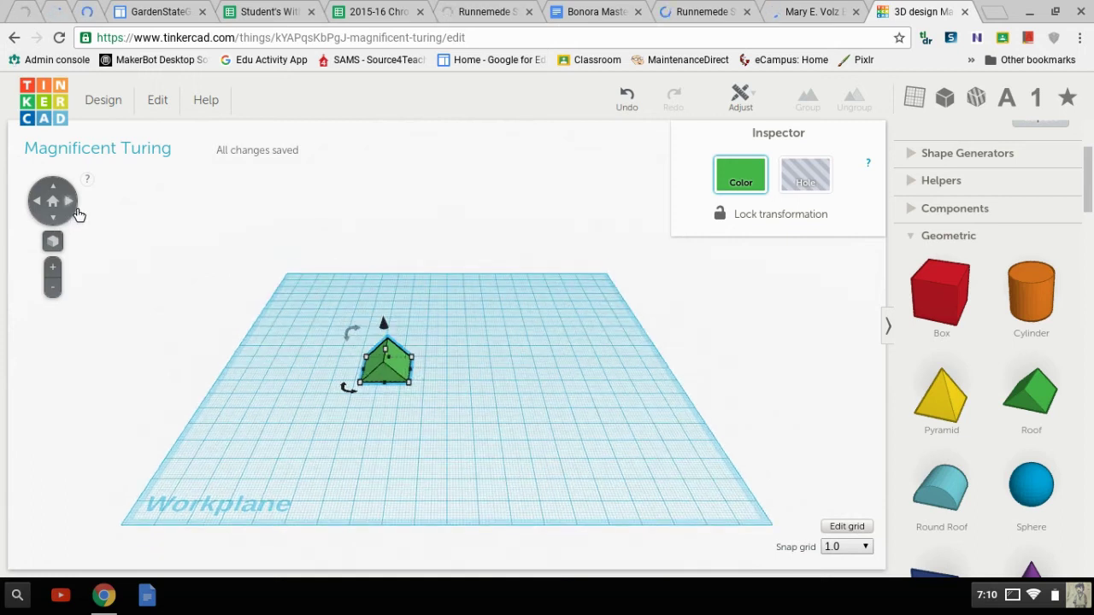
pyautogui.click(77, 213)
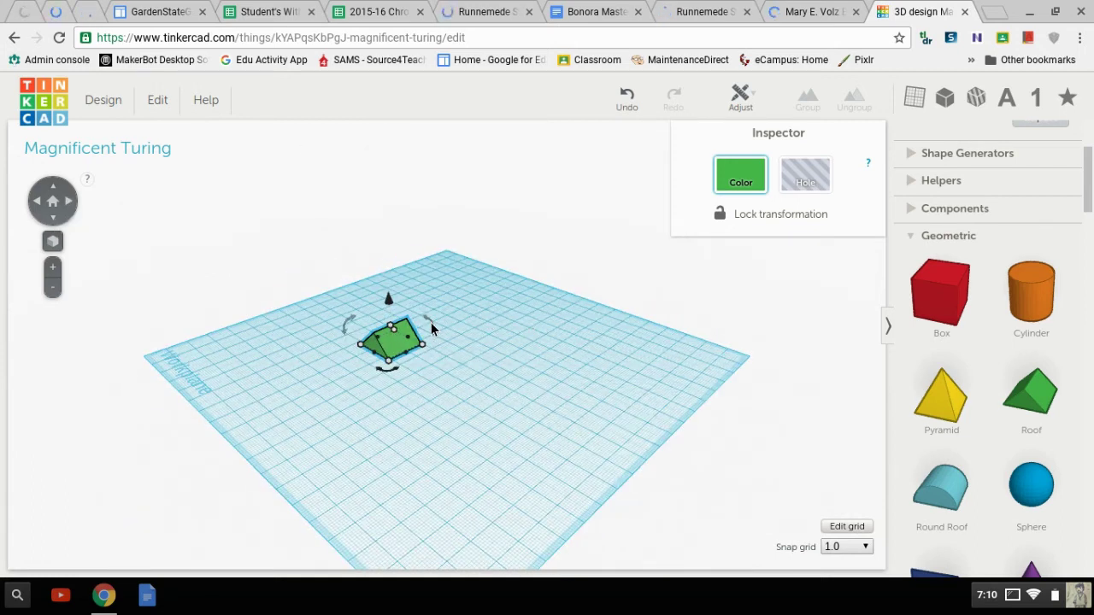
pyautogui.moveTo(431, 326); pyautogui.dragTo(379, 382)
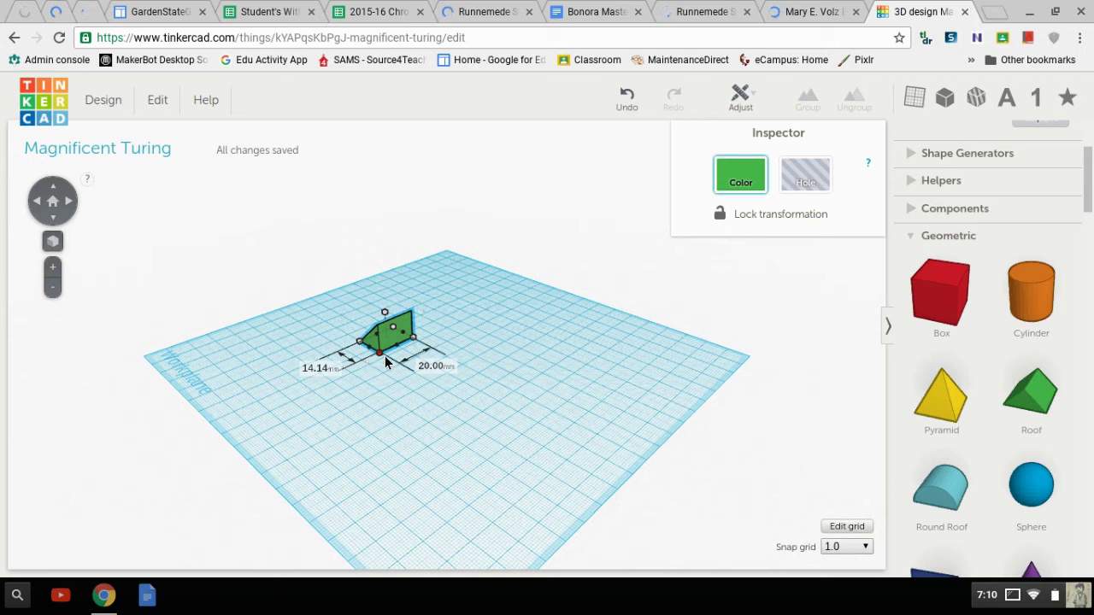
# Stretch the wedge's base to about 151 mm long and 34 mm wide, and move the wedge back fully onto the workplane.
pyautogui.moveTo(384, 353); pyautogui.dragTo(572, 503)
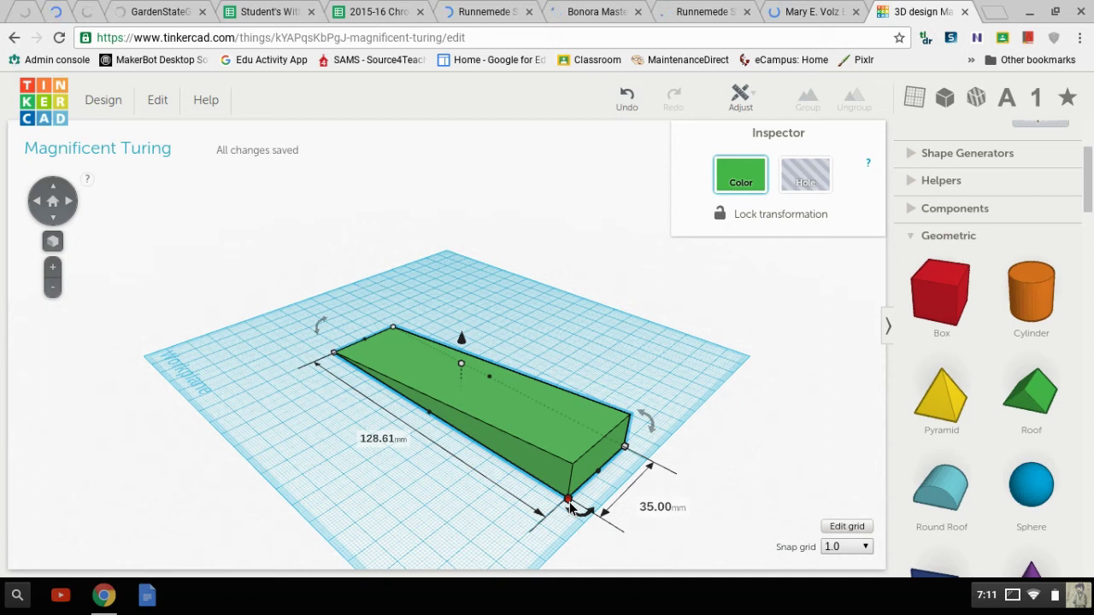
pyautogui.moveTo(570, 508); pyautogui.dragTo(632, 543)
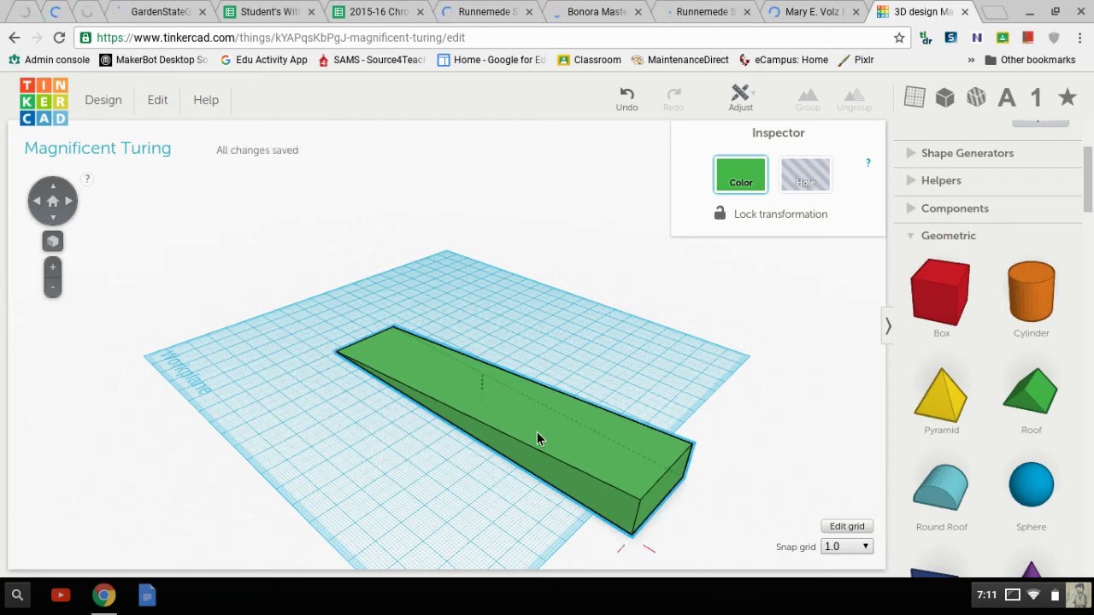
pyautogui.moveTo(537, 439); pyautogui.dragTo(491, 406)
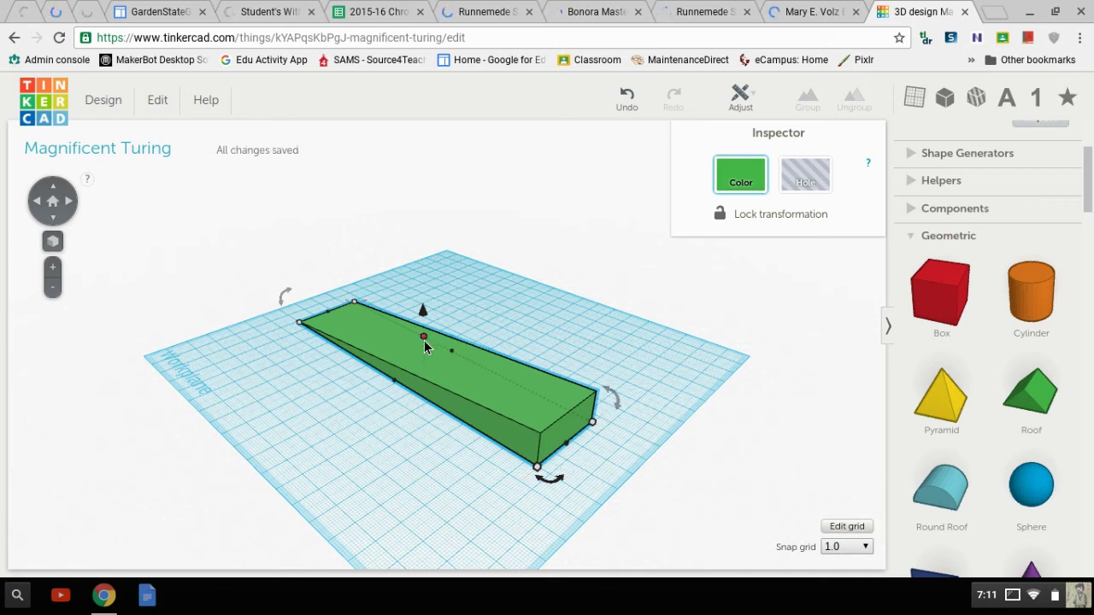
# Increase the wedge's height and width until its upright end face is roughly square.
pyautogui.moveTo(426, 345)
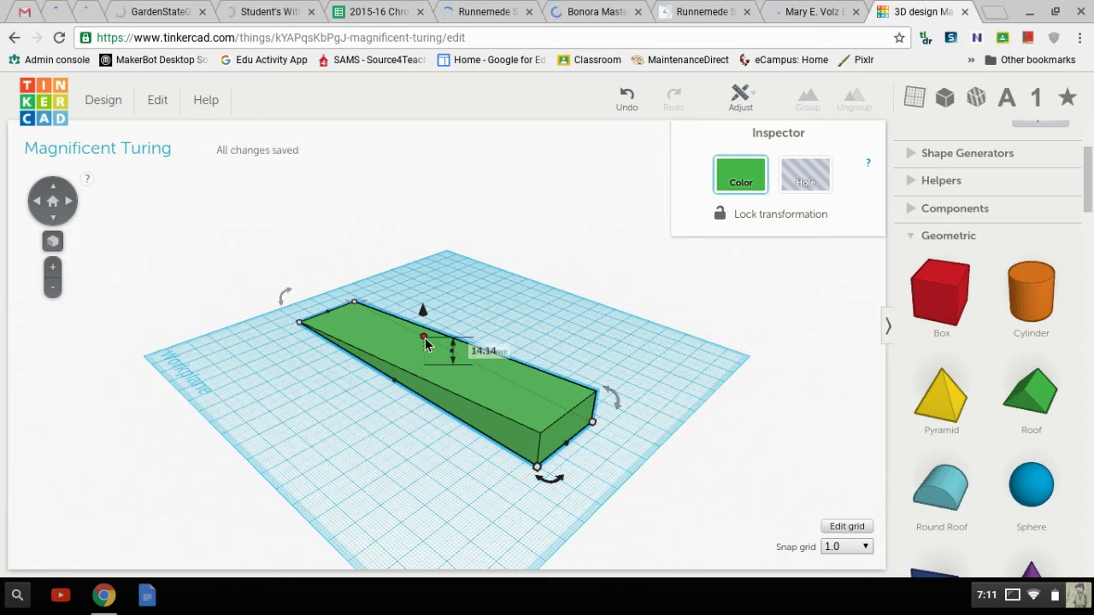
pyautogui.moveTo(426, 341); pyautogui.dragTo(427, 311)
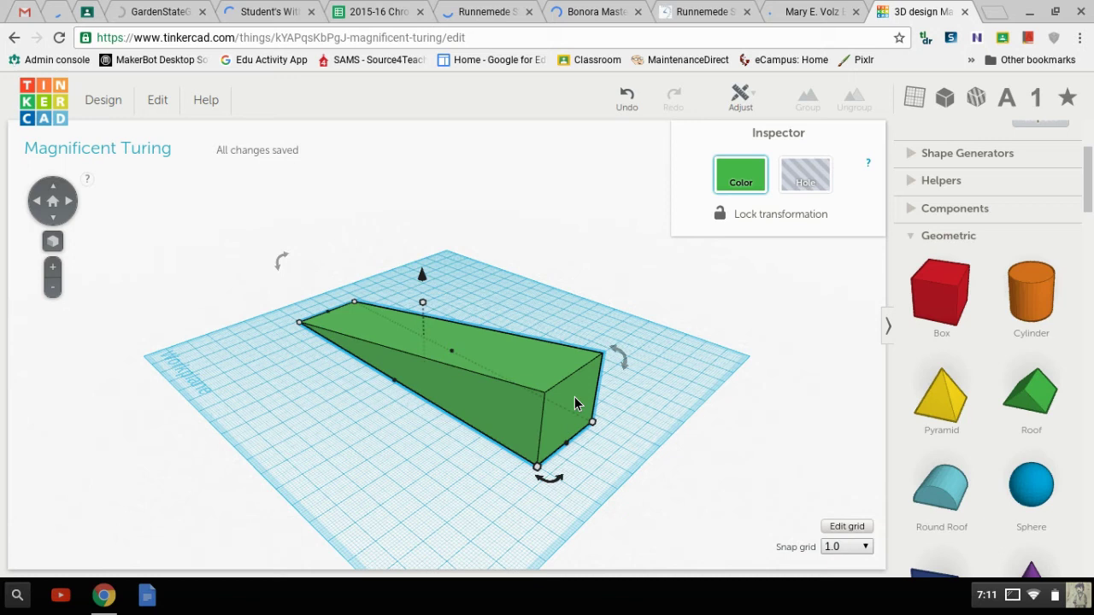
pyautogui.moveTo(423, 304); pyautogui.dragTo(423, 260)
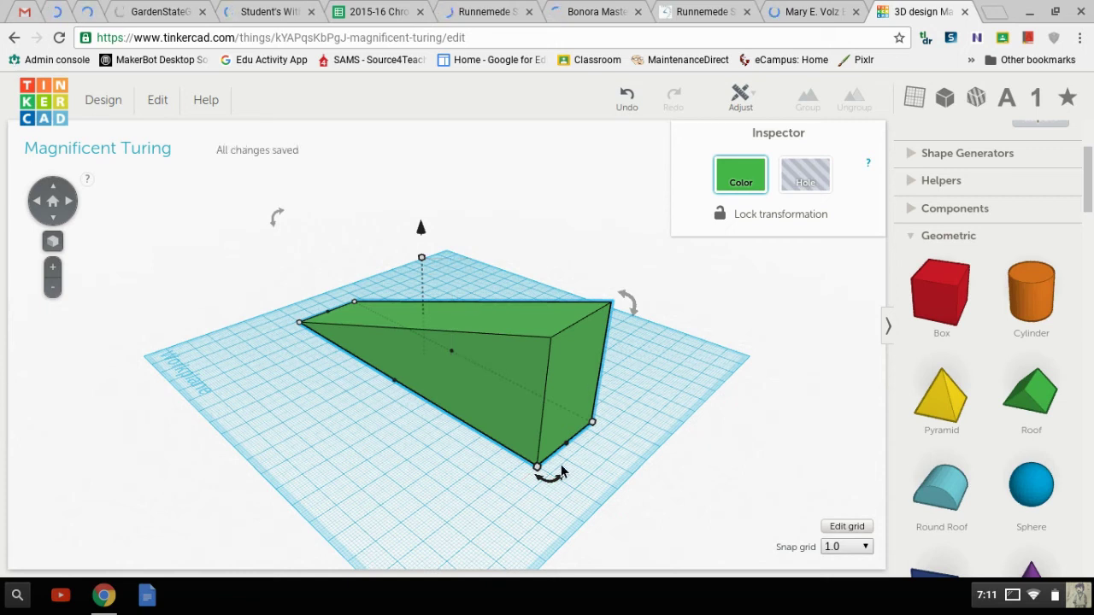
pyautogui.click(54, 219)
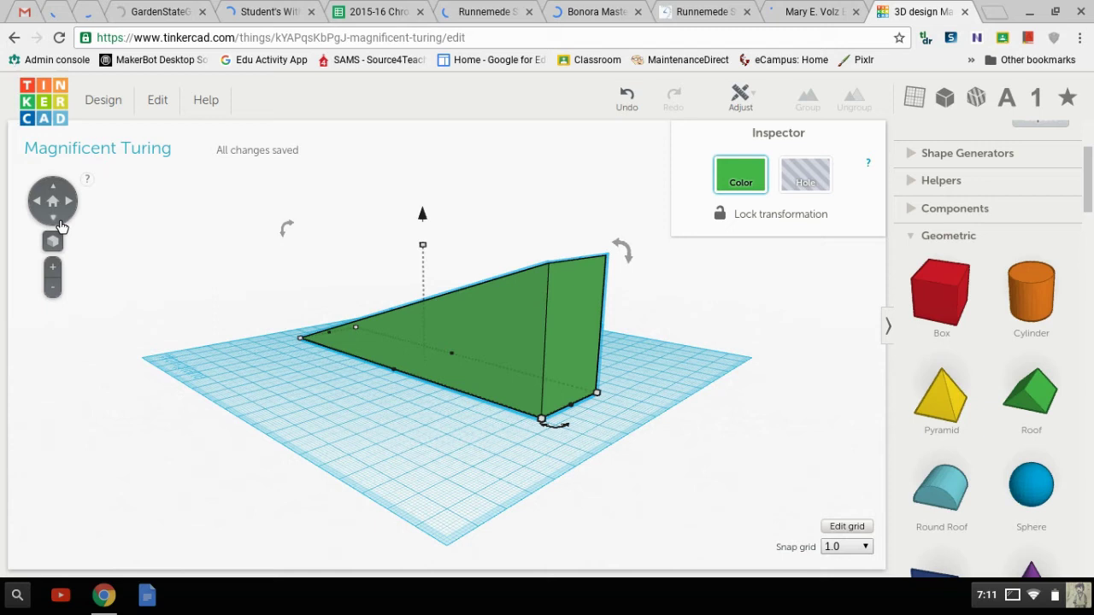
pyautogui.click(72, 204)
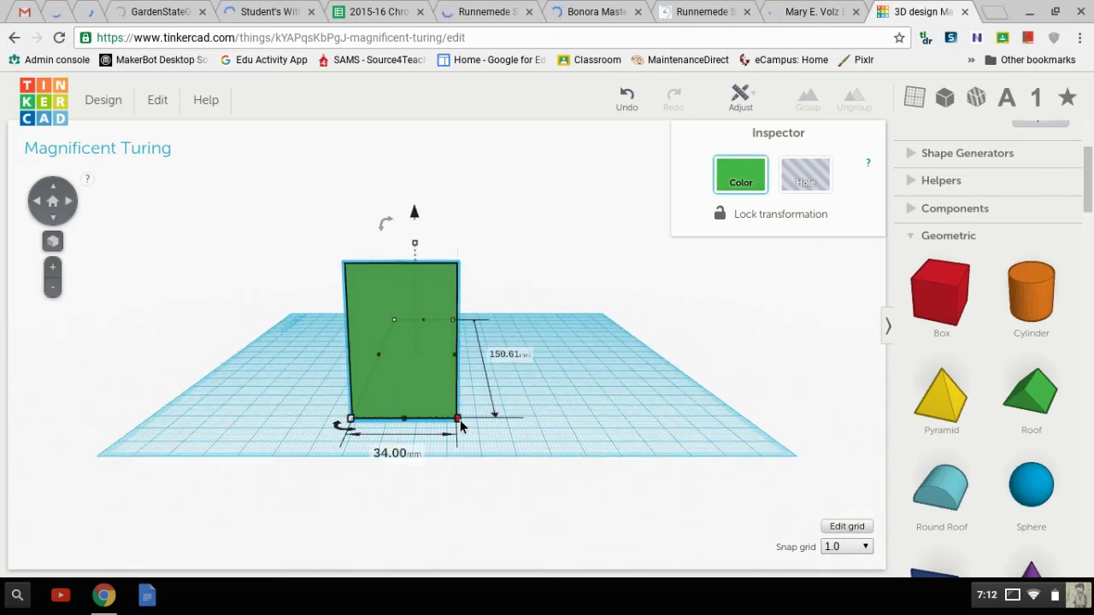
pyautogui.moveTo(460, 425); pyautogui.dragTo(509, 423)
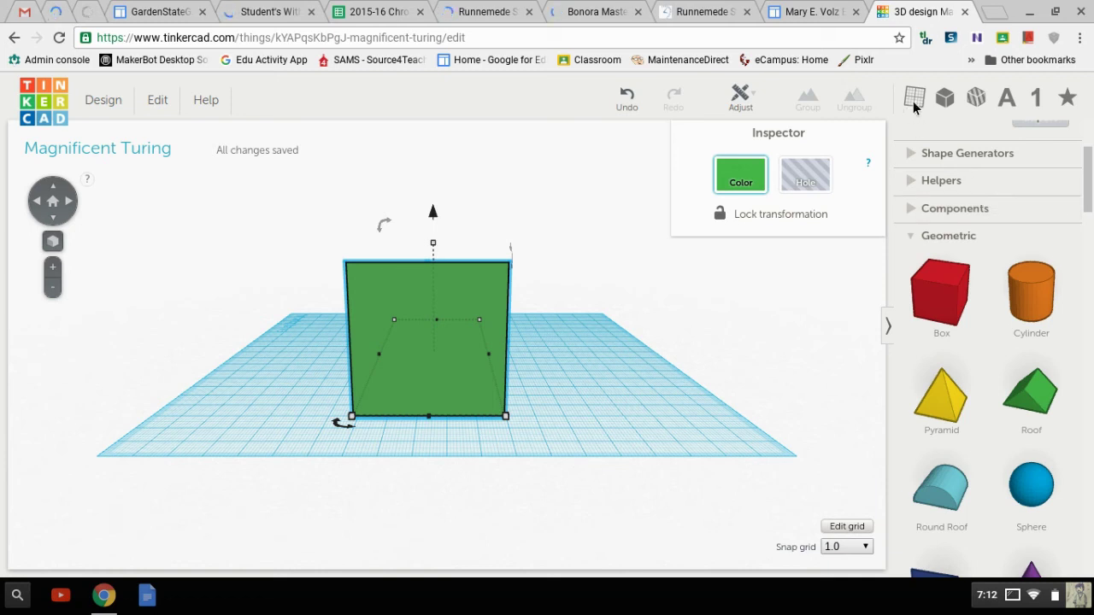
# Place the letter V shape on the workplane in front of the wedge's upright end face.
pyautogui.click(1008, 101)
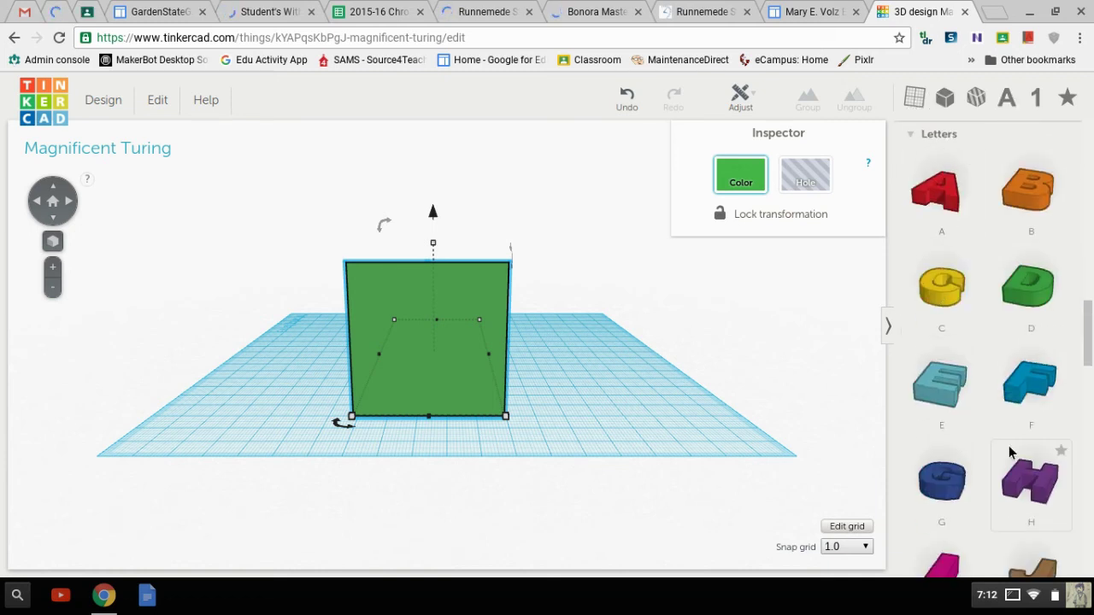
pyautogui.scroll(-5, 1009, 453)
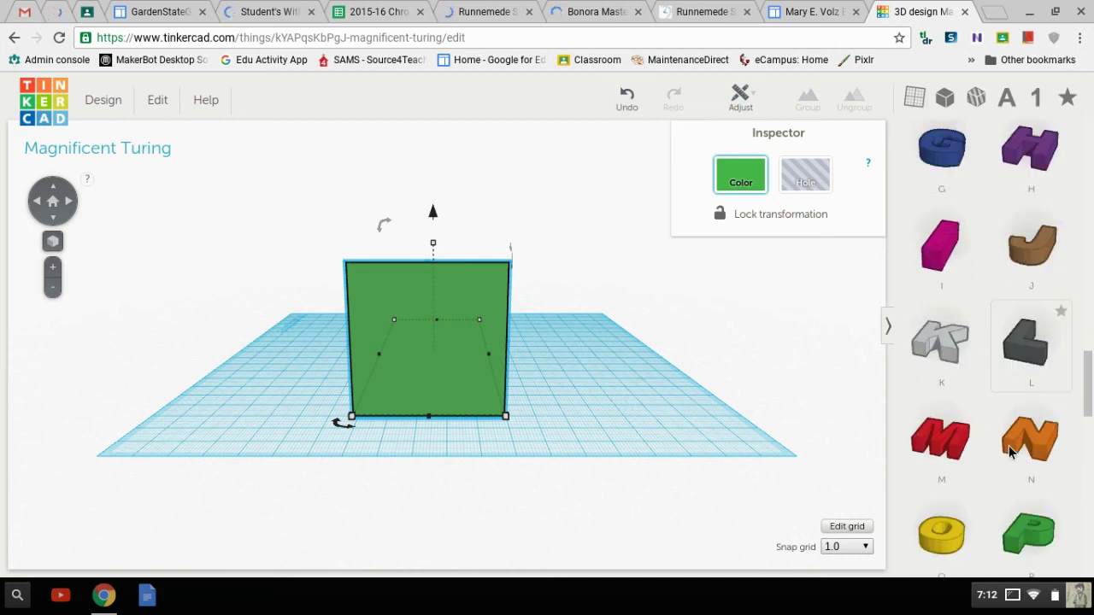
pyautogui.scroll(-4, 1009, 453)
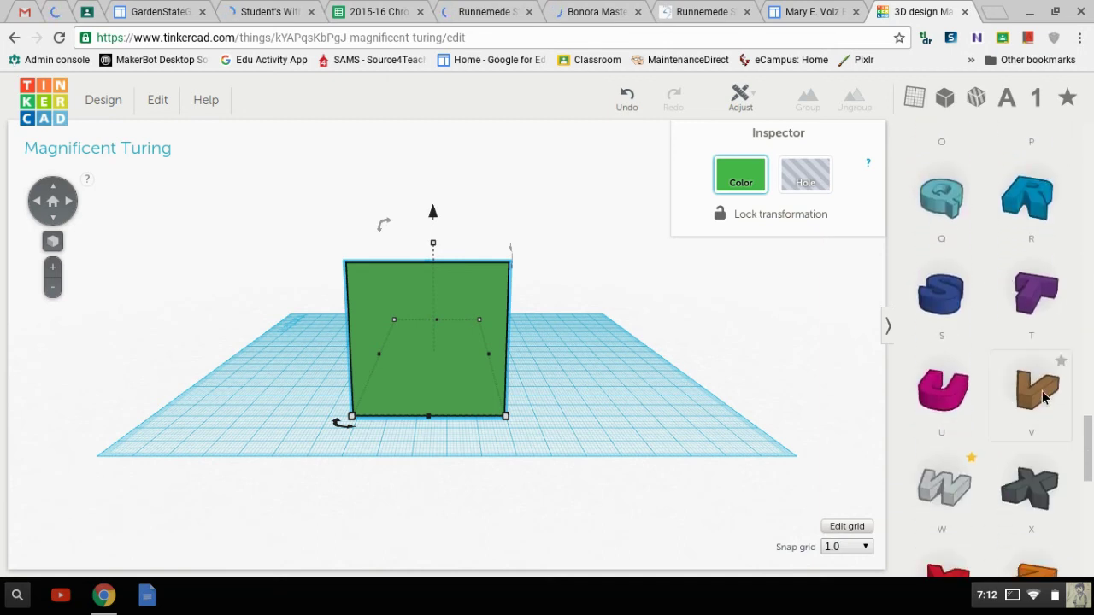
pyautogui.moveTo(846, 412); pyautogui.dragTo(496, 473)
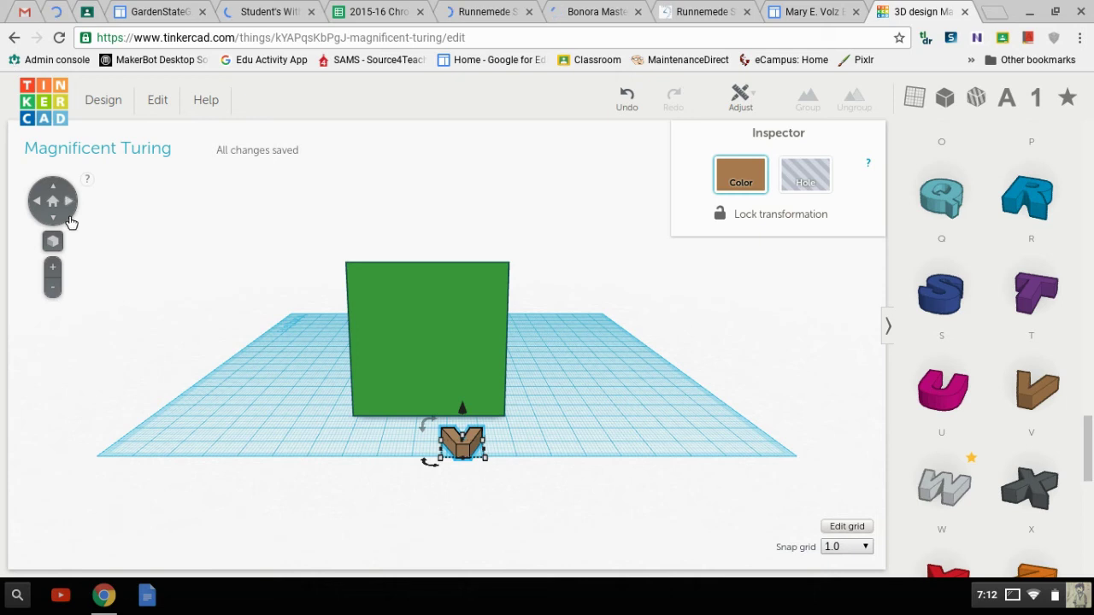
# Rotate the letter V so it stands upright, parallel to the wedge's end face.
pyautogui.click(72, 204)
pyautogui.click(74, 206)
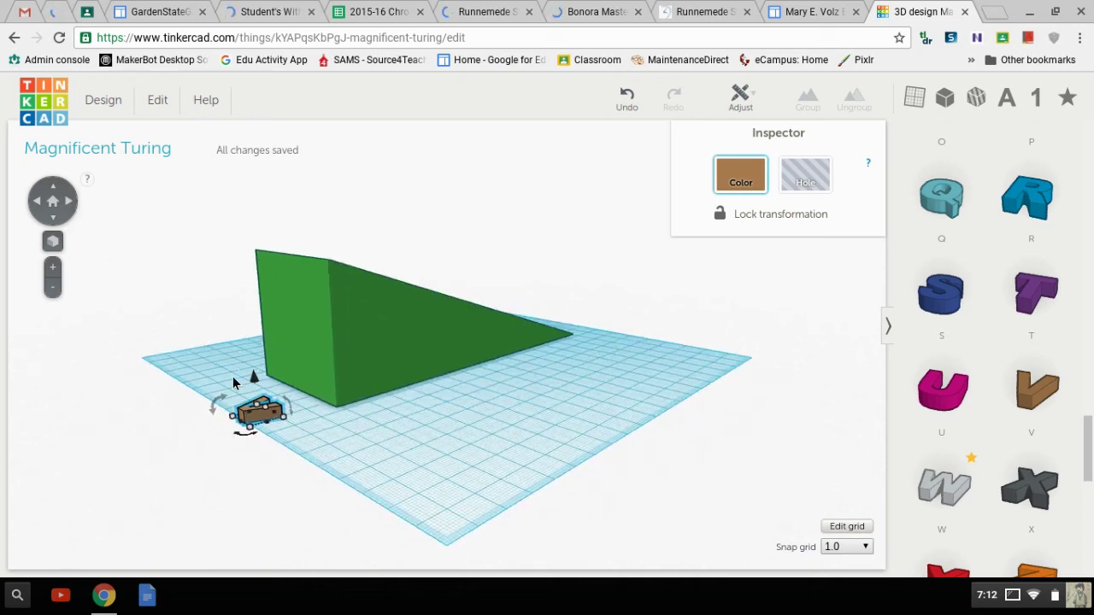
pyautogui.moveTo(218, 407); pyautogui.dragTo(252, 428)
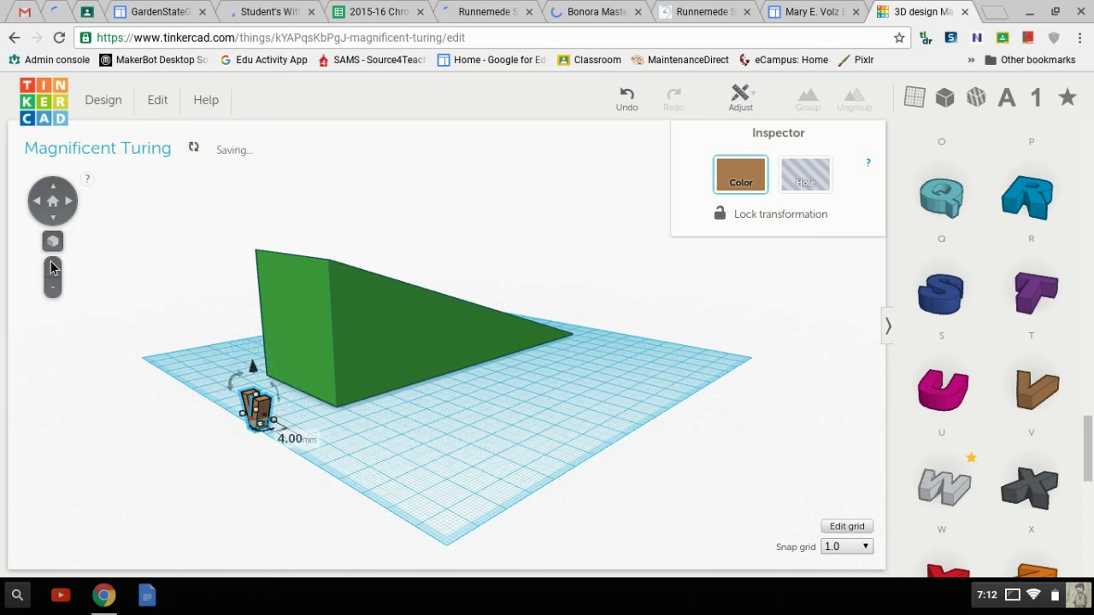
# Centre the letter V against the wedge's end face and lift it to the upper half of that face.
pyautogui.click(52, 201)
pyautogui.moveTo(432, 410)
pyautogui.mouseDown()
pyautogui.moveTo(455, 443)
pyautogui.moveTo(435, 406)
pyautogui.moveTo(429, 418)
pyautogui.mouseUp()
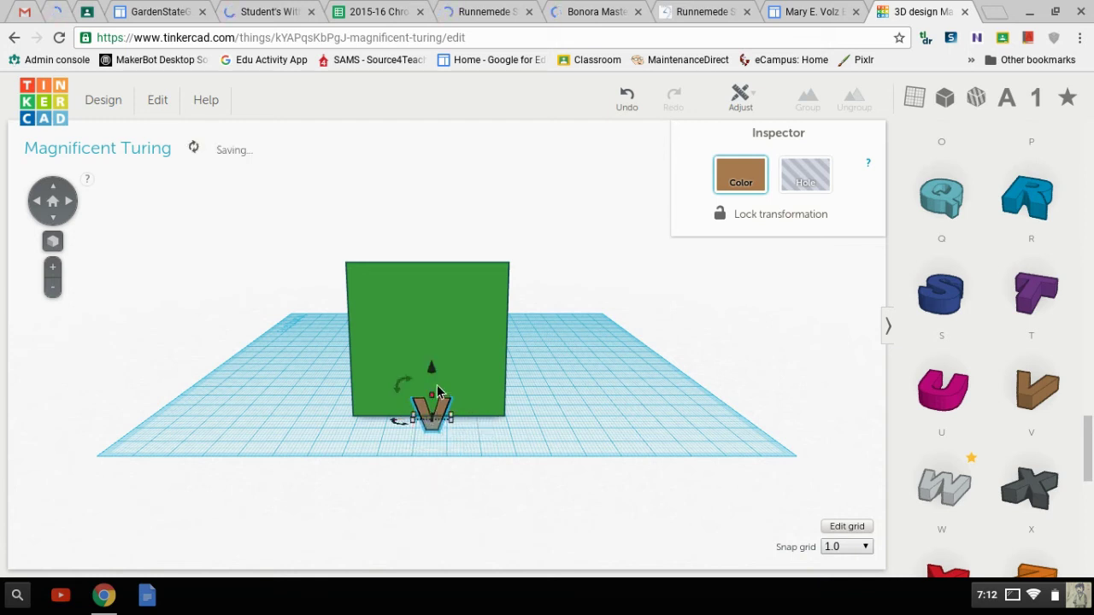
pyautogui.moveTo(435, 376); pyautogui.dragTo(433, 265)
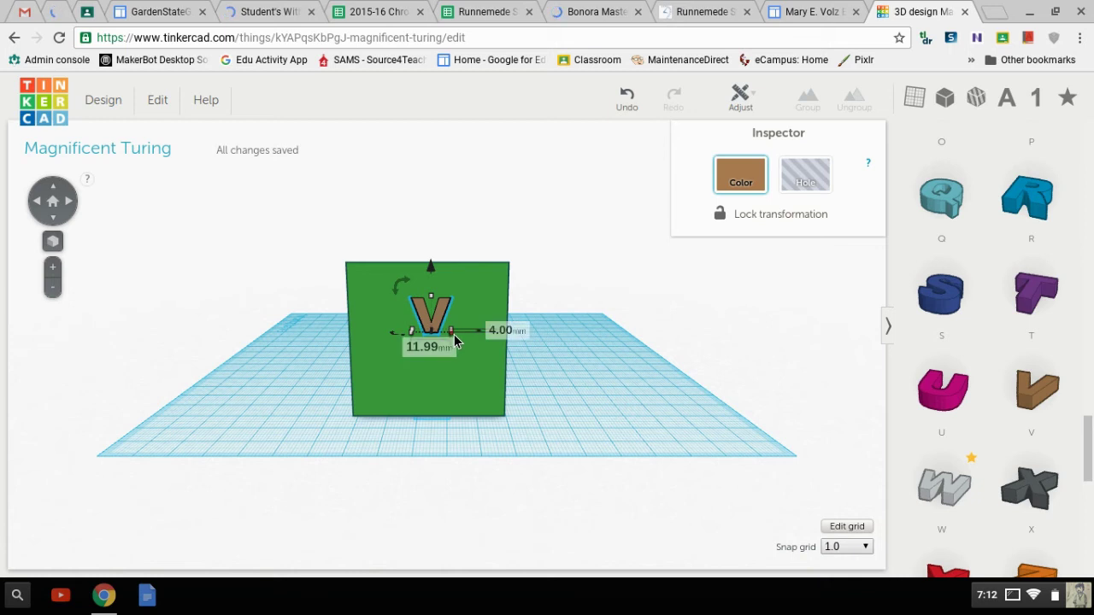
# Make the letter V taller so it reaches almost to the top edge of the wedge's end face.
pyautogui.moveTo(454, 334); pyautogui.dragTo(484, 368)
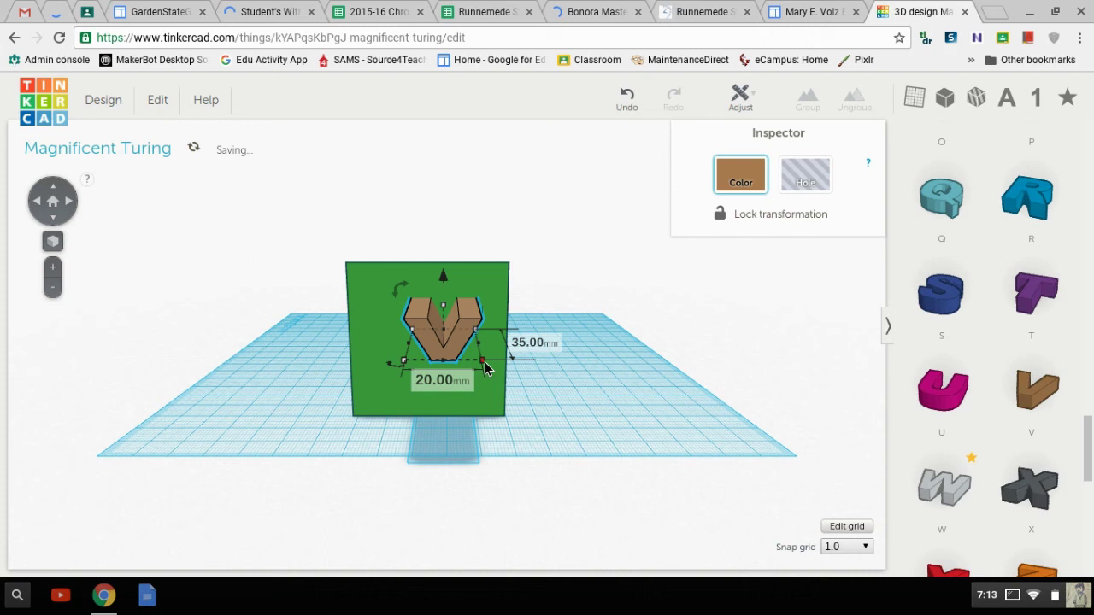
pyautogui.hotkey('ctrl', 'z')
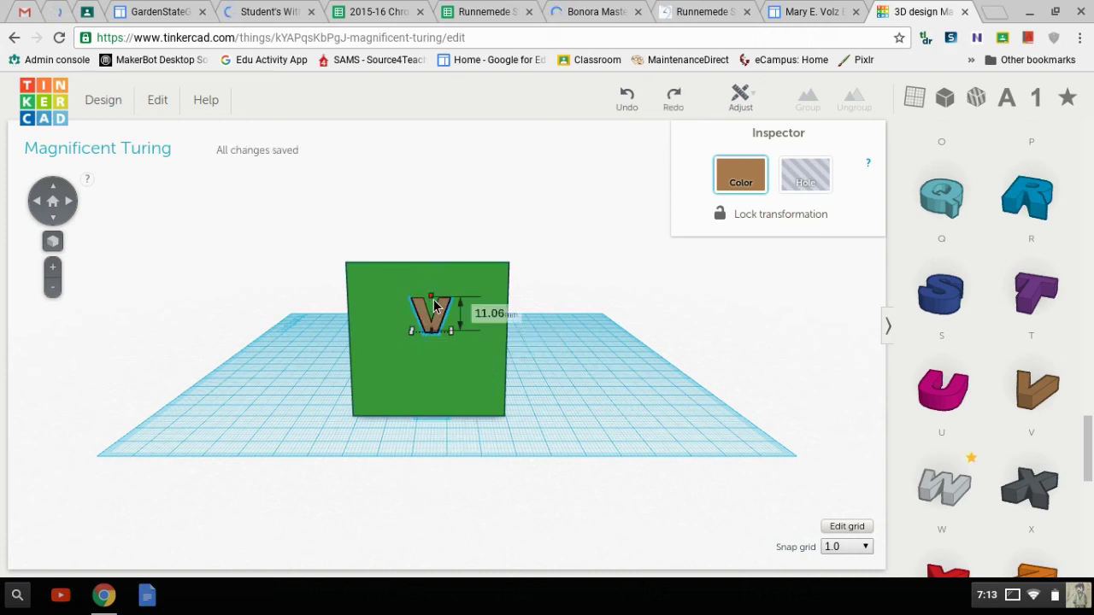
pyautogui.moveTo(434, 306); pyautogui.dragTo(431, 270)
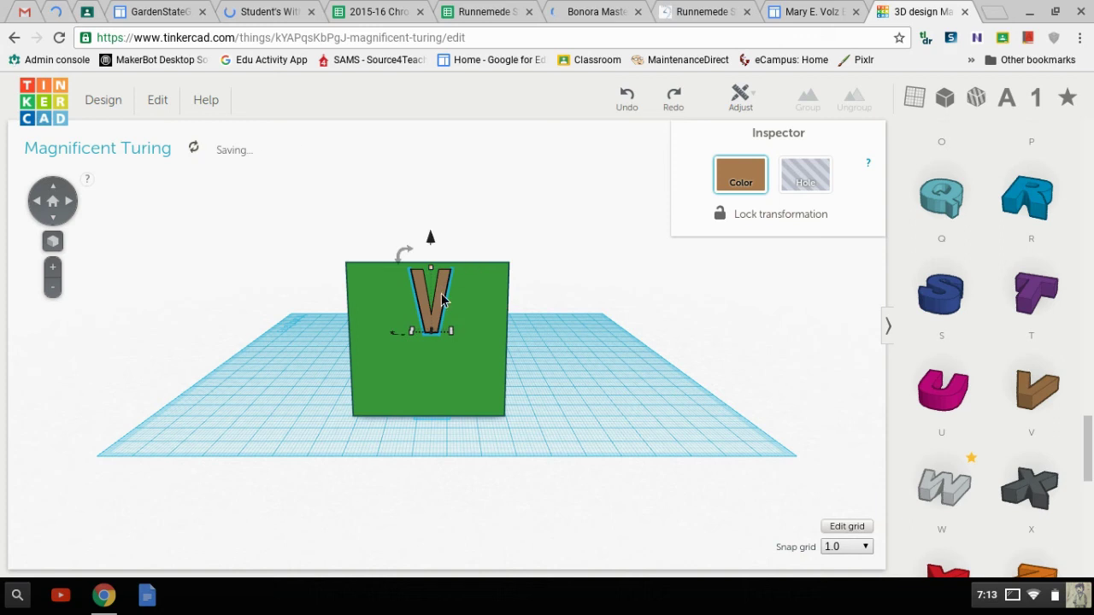
pyautogui.click(436, 342)
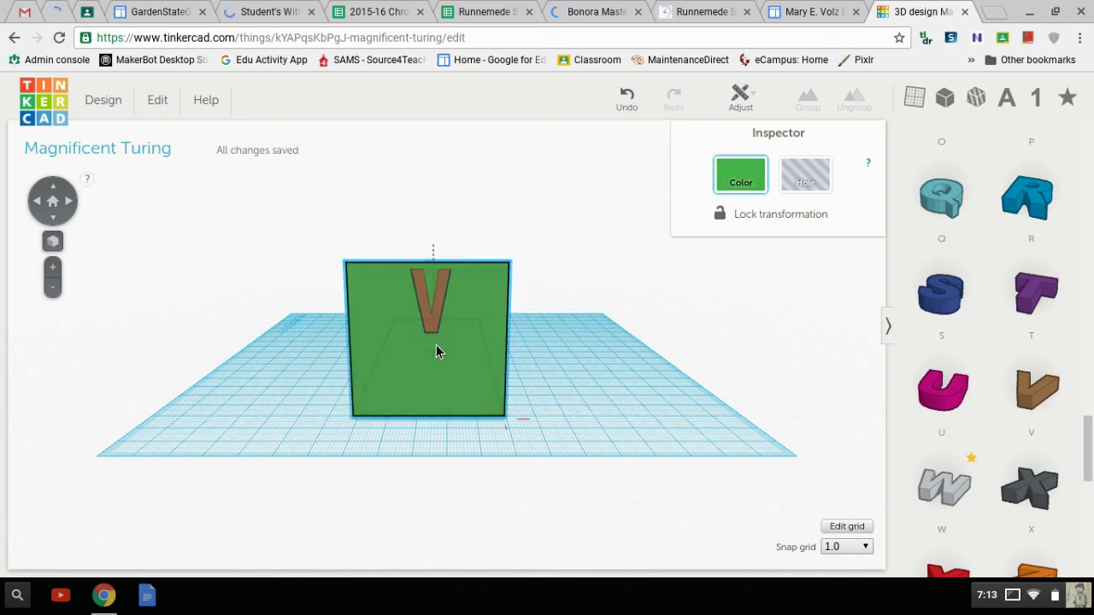
pyautogui.press('Down')
pyautogui.press('Down')
pyautogui.press('Down')
pyautogui.press('Down')
pyautogui.press('Down')
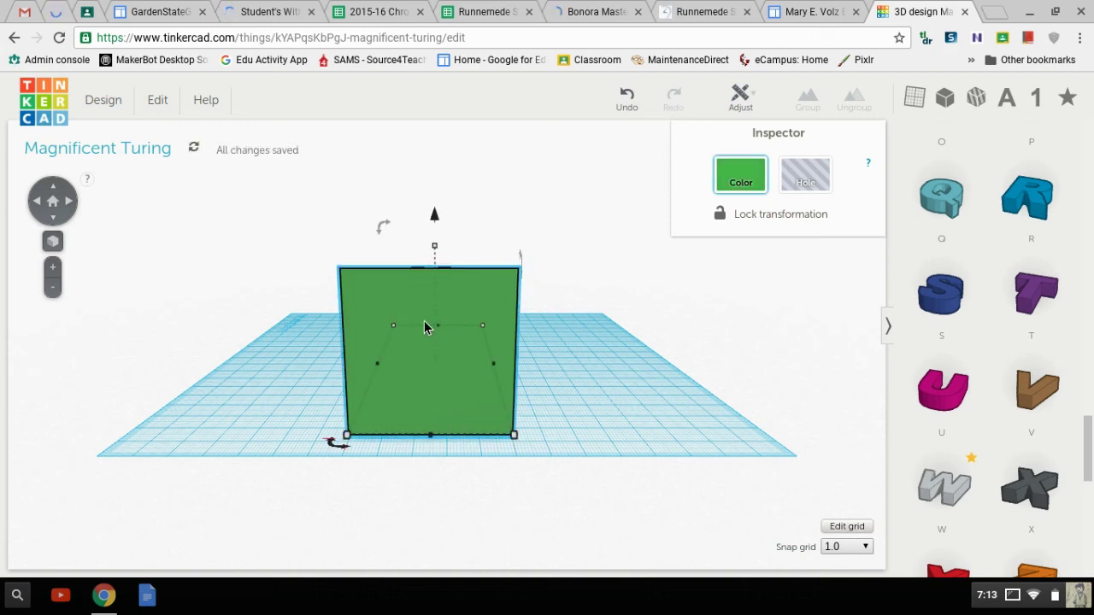
pyautogui.hotkey('ctrl', 'z')
pyautogui.moveTo(436, 342); pyautogui.dragTo(443, 363)
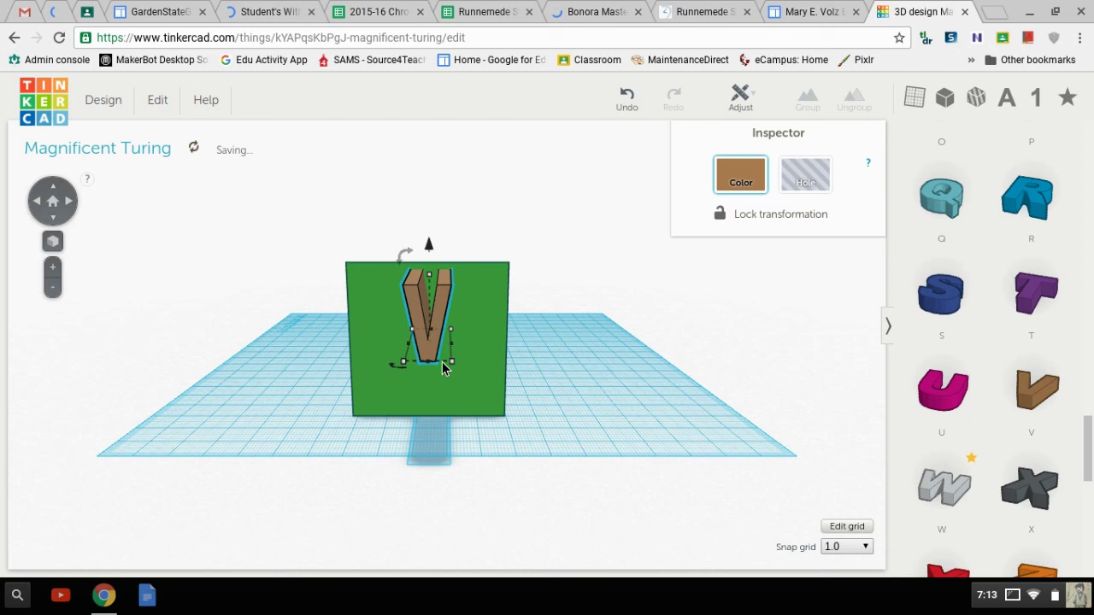
pyautogui.hotkey('ctrl', 'z')
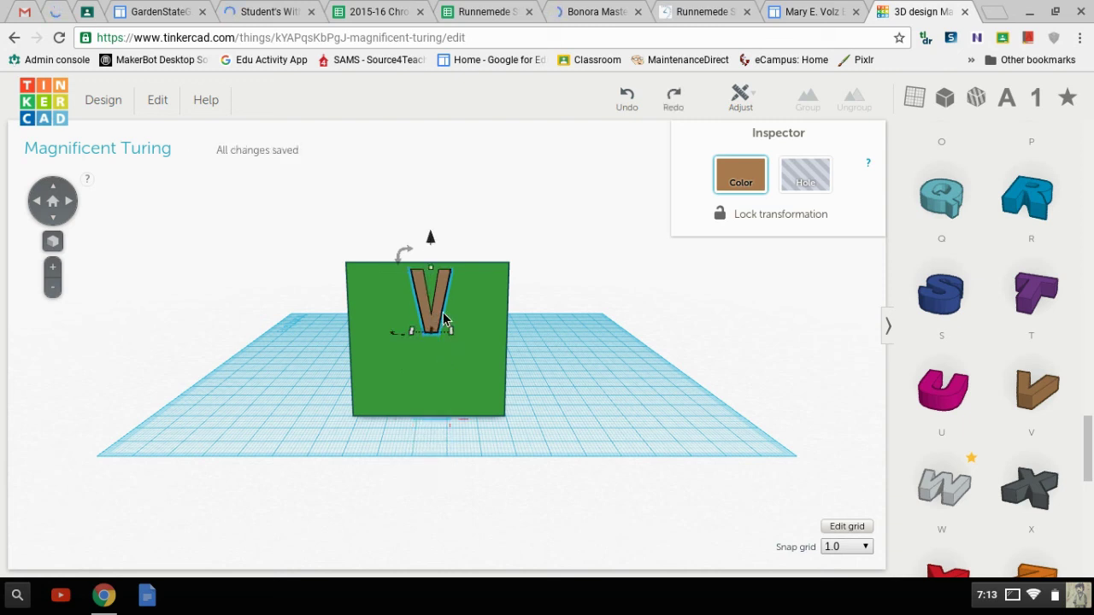
# Nudge the letter V back and forth until it protrudes slightly from the wedge's end face.
pyautogui.press('Down')
pyautogui.press('Down')
pyautogui.press('Down')
pyautogui.press('Down')
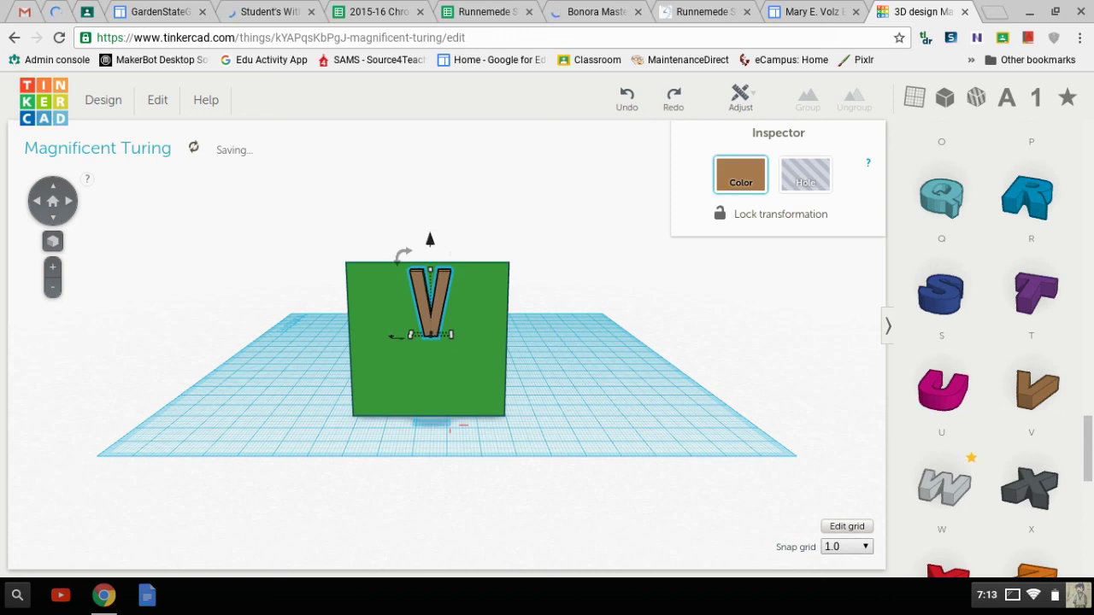
pyautogui.press('Up')
pyautogui.press('Up')
pyautogui.press('Up')
pyautogui.press('Up')
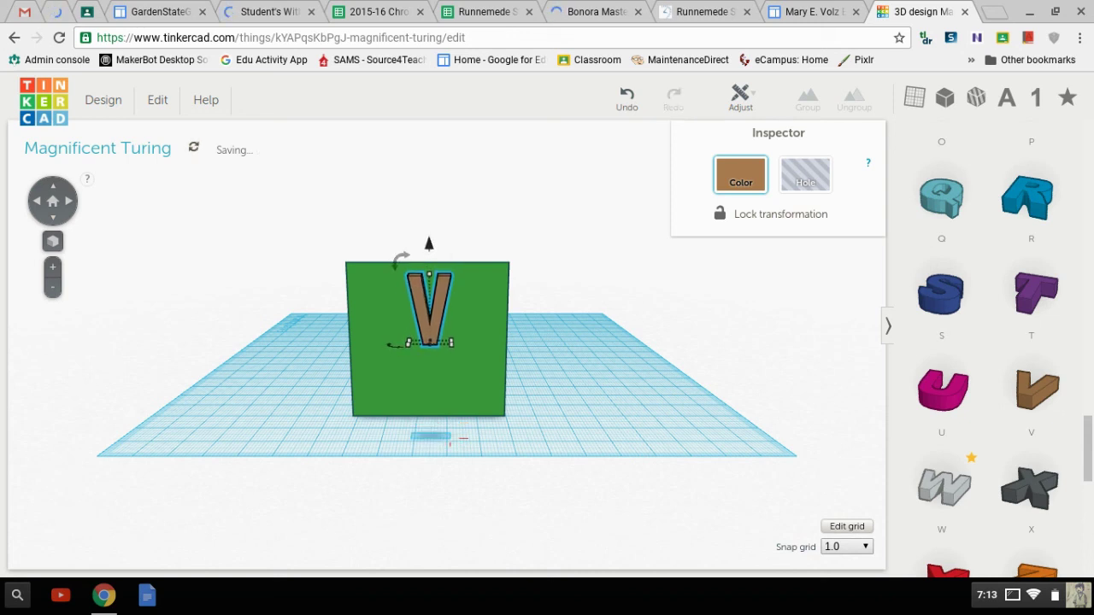
pyautogui.press('Up')
pyautogui.press('Up')
pyautogui.press('Down')
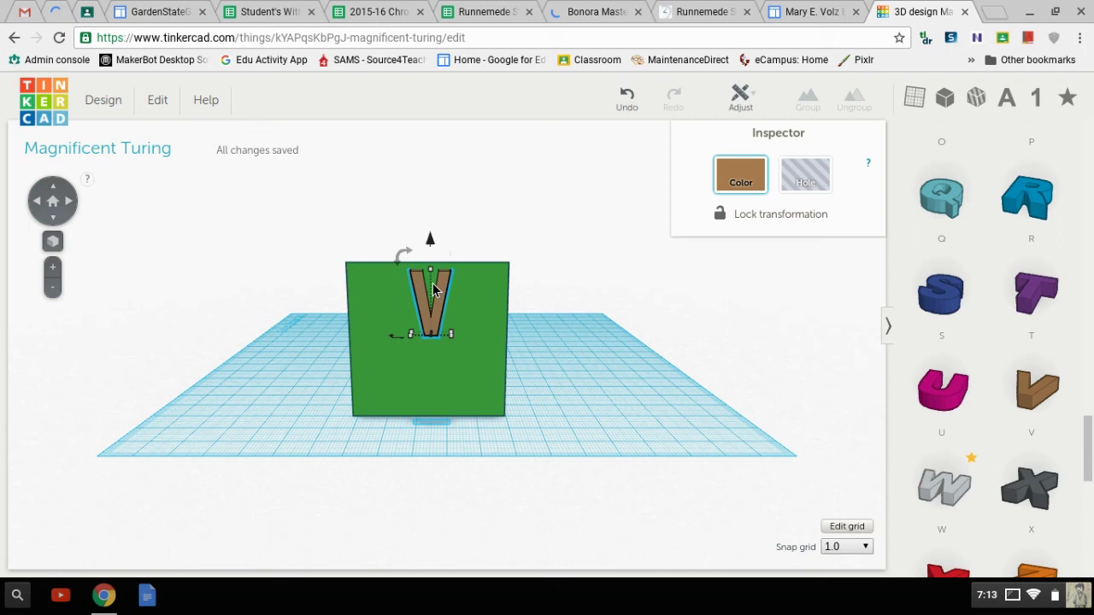
# Make the letter V taller and 27 mm wide, and centre it horizontally on the wedge's end face.
pyautogui.moveTo(436, 277); pyautogui.dragTo(439, 239)
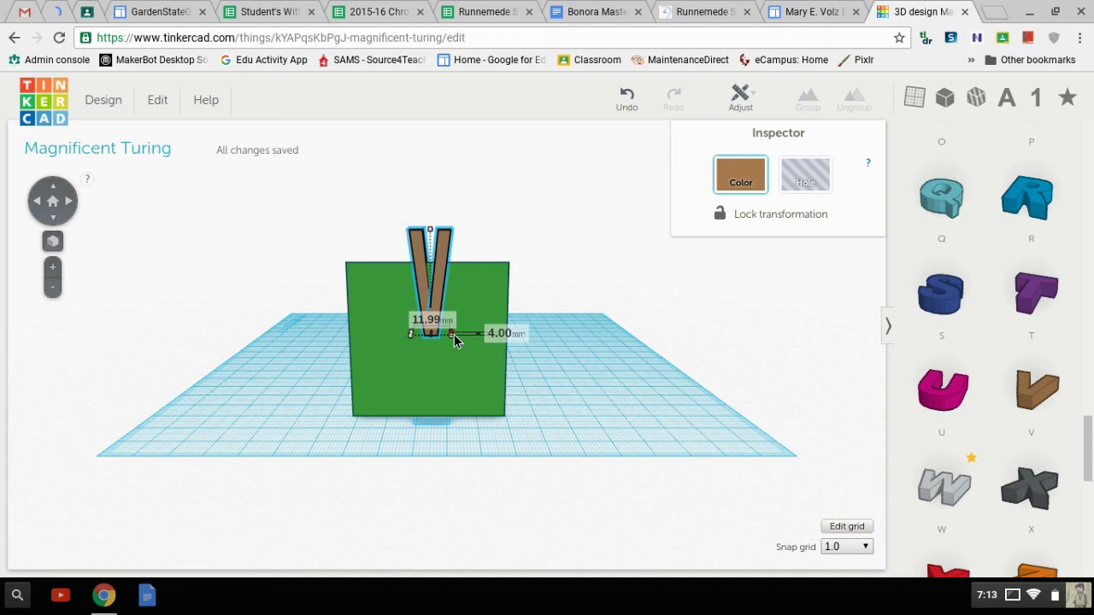
pyautogui.moveTo(453, 337); pyautogui.dragTo(501, 343)
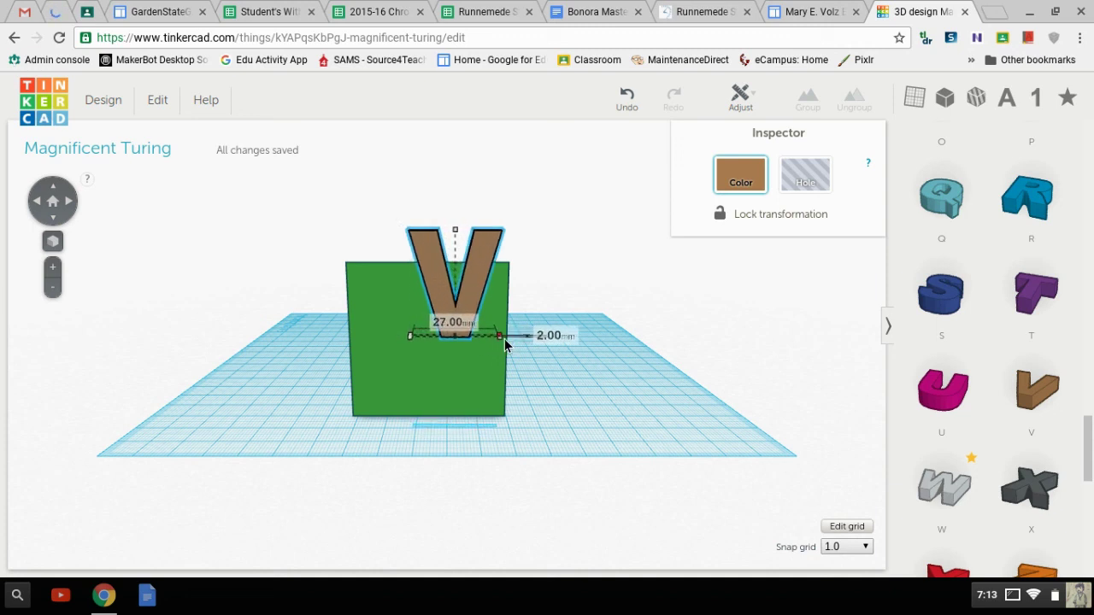
pyautogui.press('Left')
pyautogui.press('Left')
pyautogui.press('Left')
pyautogui.press('Left')
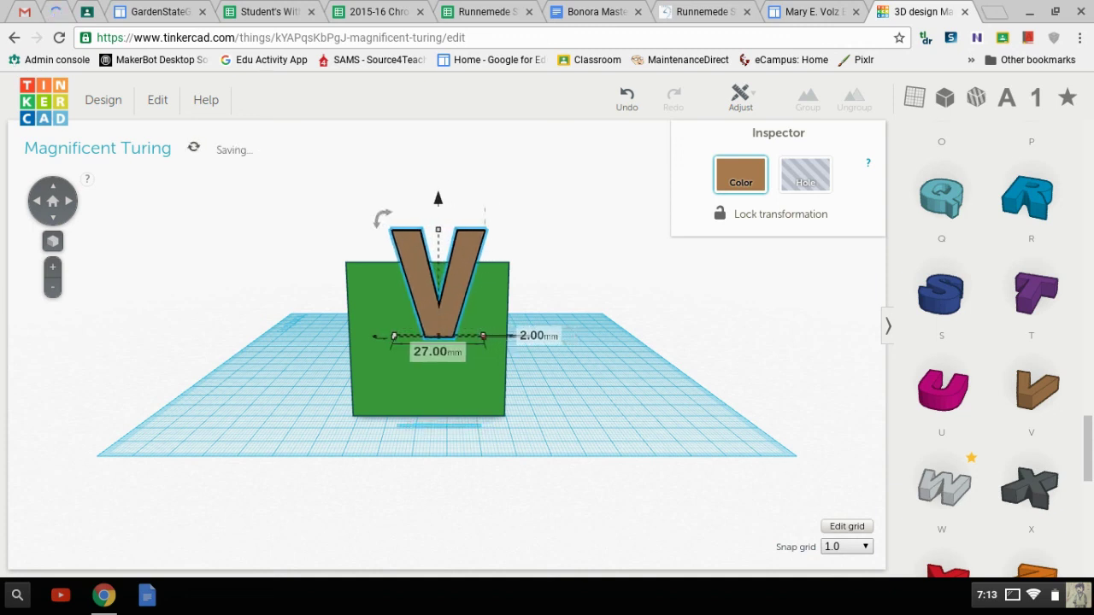
pyautogui.press('Left')
pyautogui.press('Left')
pyautogui.press('Left')
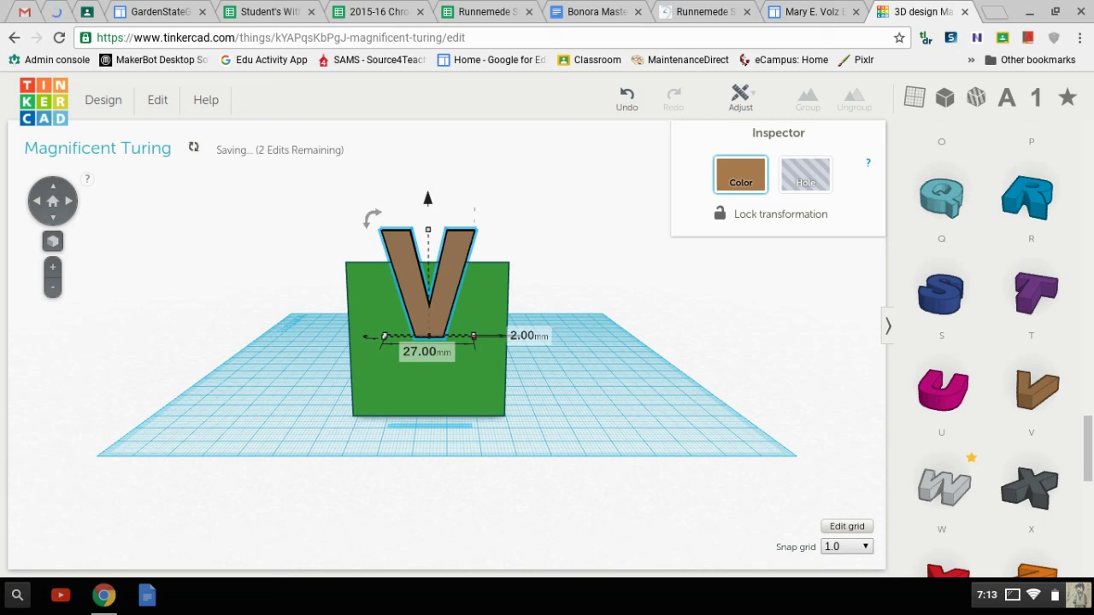
# Lower the letter V until it fits entirely within the outline of the wedge's end face.
pyautogui.press('Down')
pyautogui.press('Down')
pyautogui.press('Down')
pyautogui.press('Down')
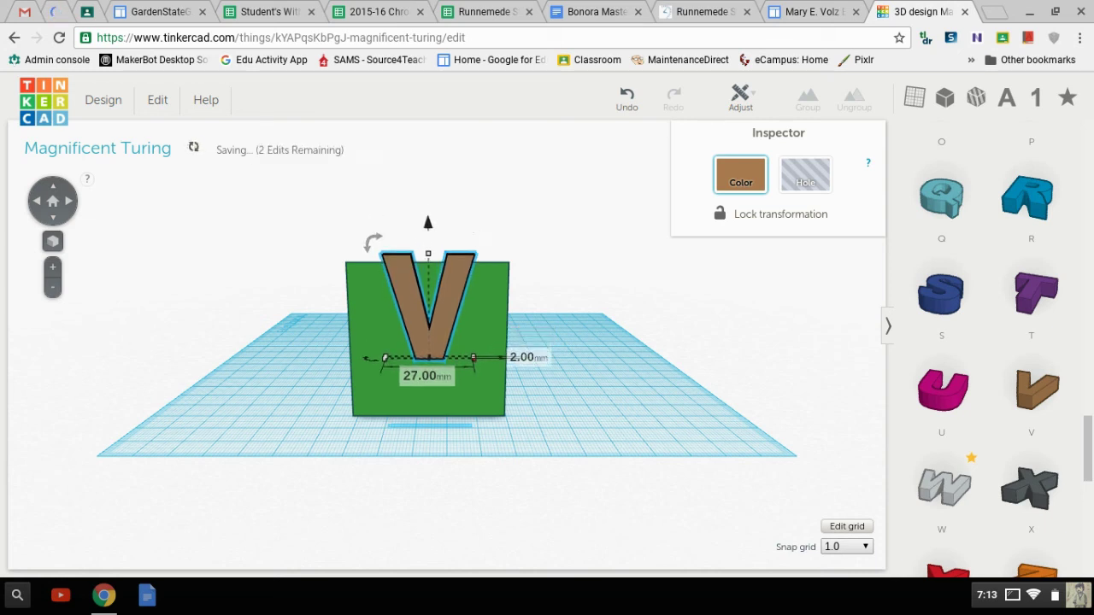
pyautogui.press('Down')
pyautogui.press('Down')
pyautogui.press('Down')
pyautogui.press('Down')
pyautogui.press('Down')
pyautogui.press('Down')
pyautogui.press('Down')
pyautogui.press('Down')
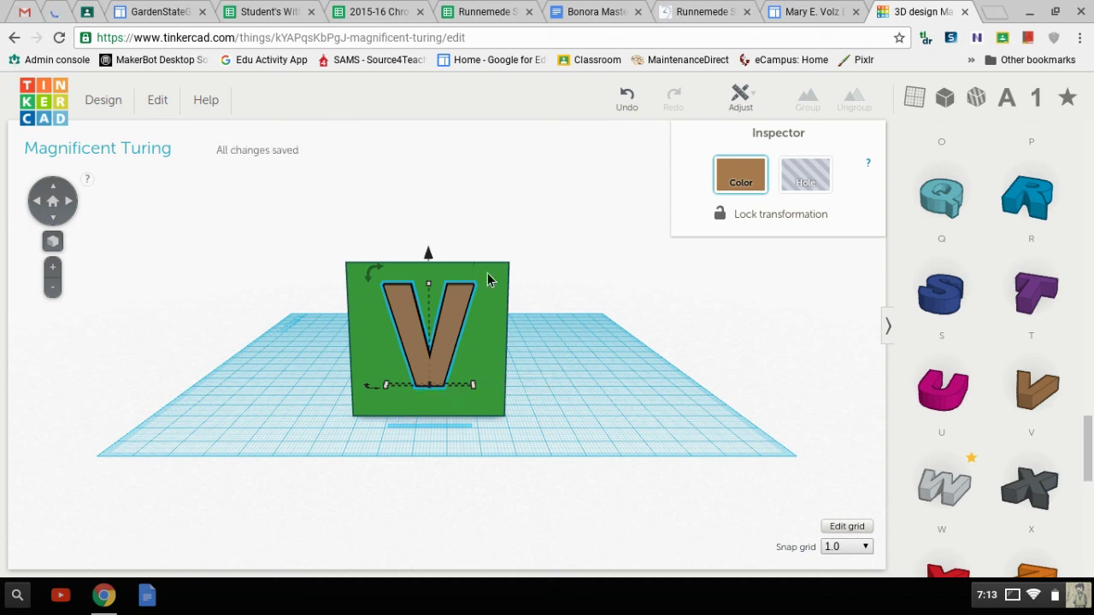
# Push the letter V back into the wedge's end face and turn it into a hole.
pyautogui.click(80, 211)
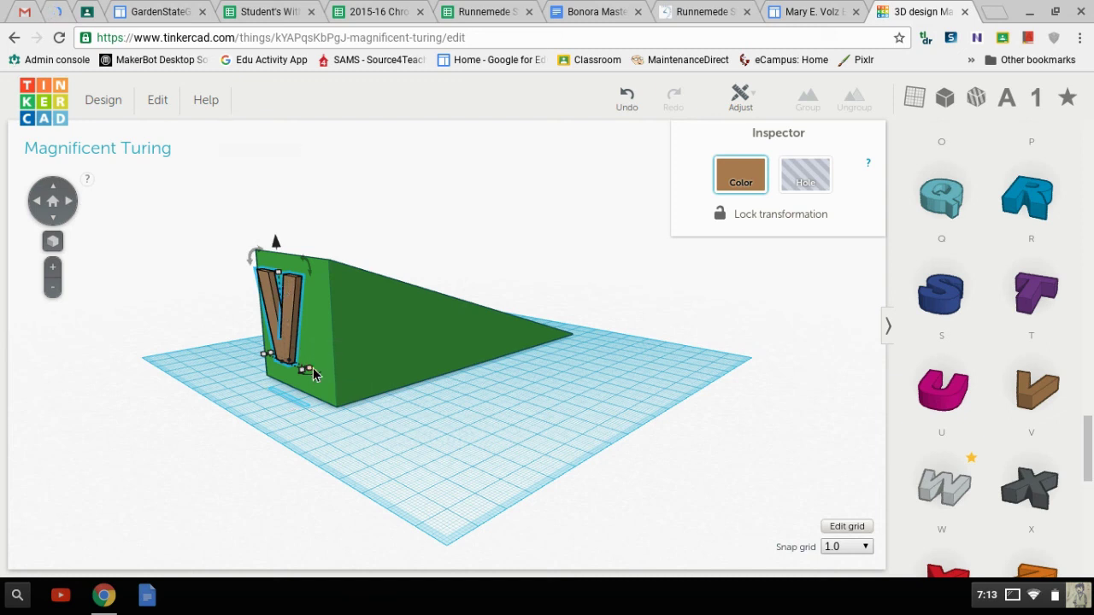
pyautogui.moveTo(313, 374); pyautogui.dragTo(320, 366)
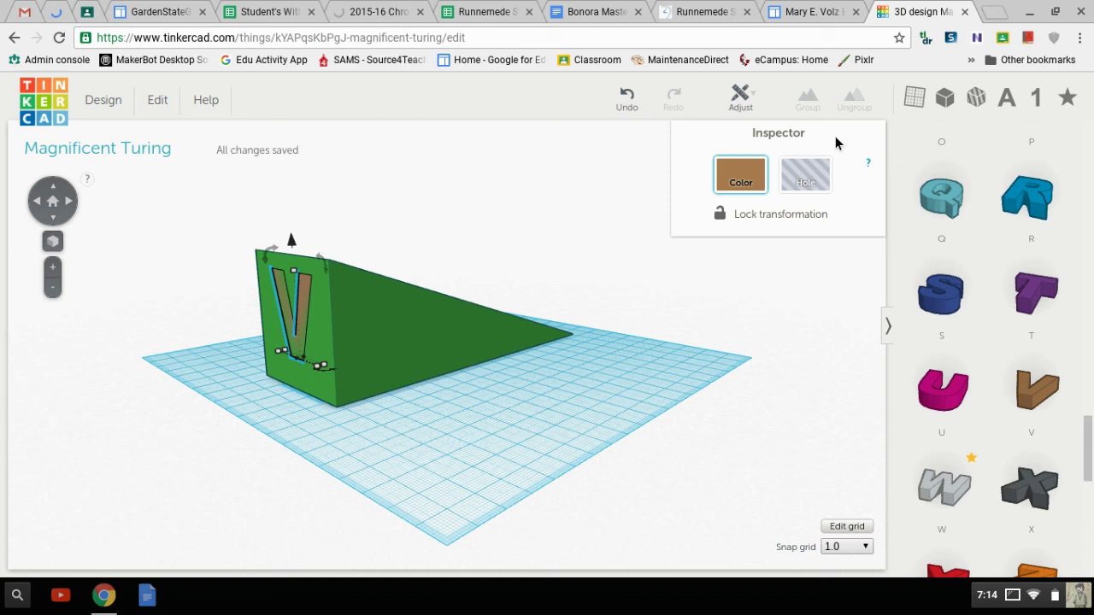
pyautogui.click(803, 184)
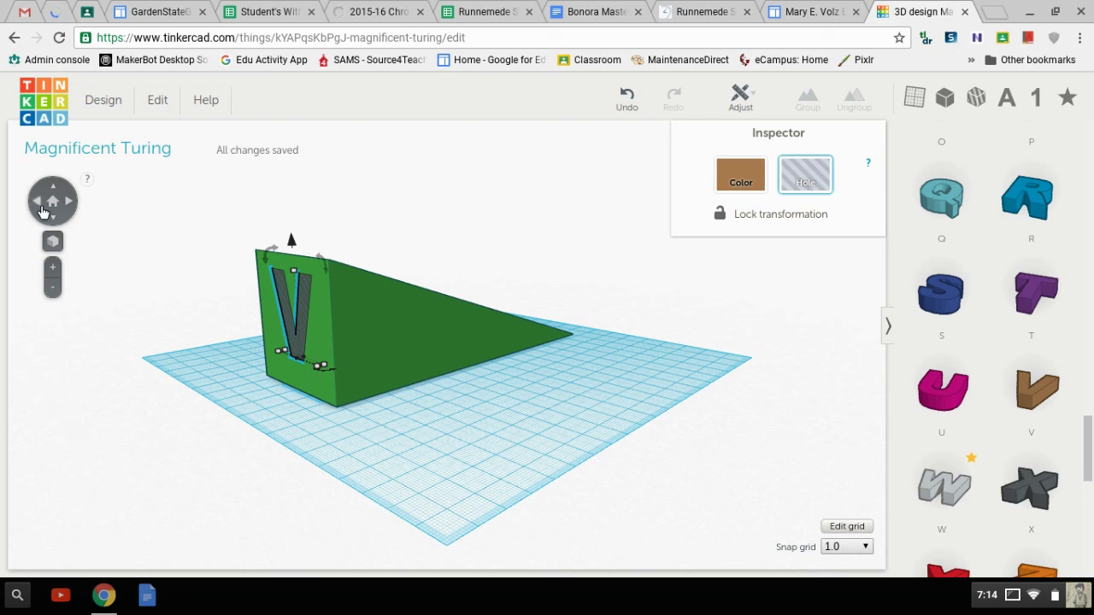
# Group the wedge with the V-shaped hole to cut the letter into the end face.
pyautogui.click(43, 211)
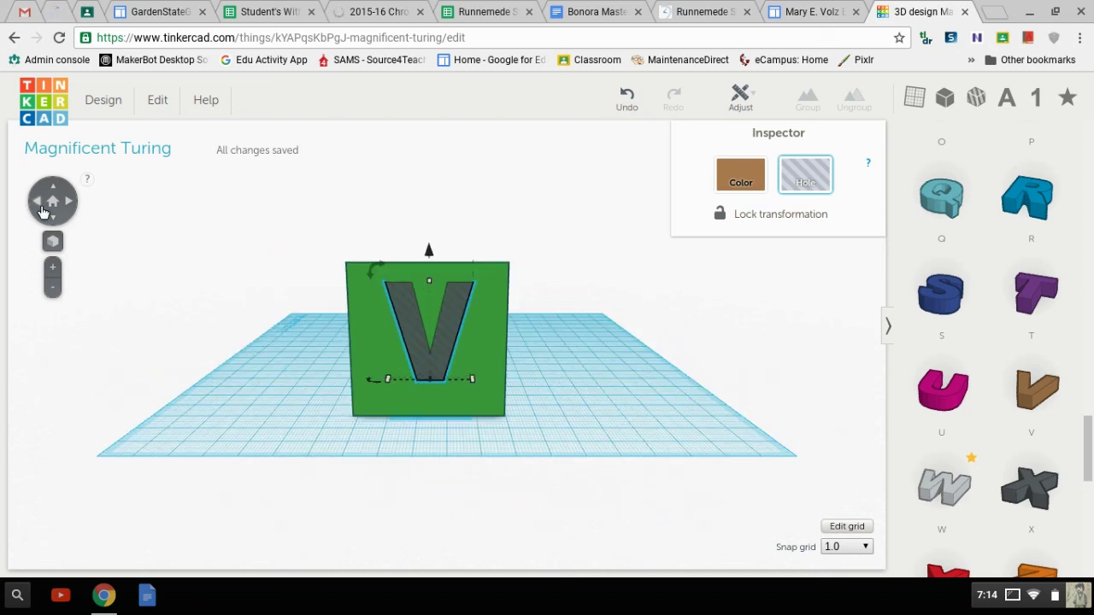
pyautogui.click(588, 359)
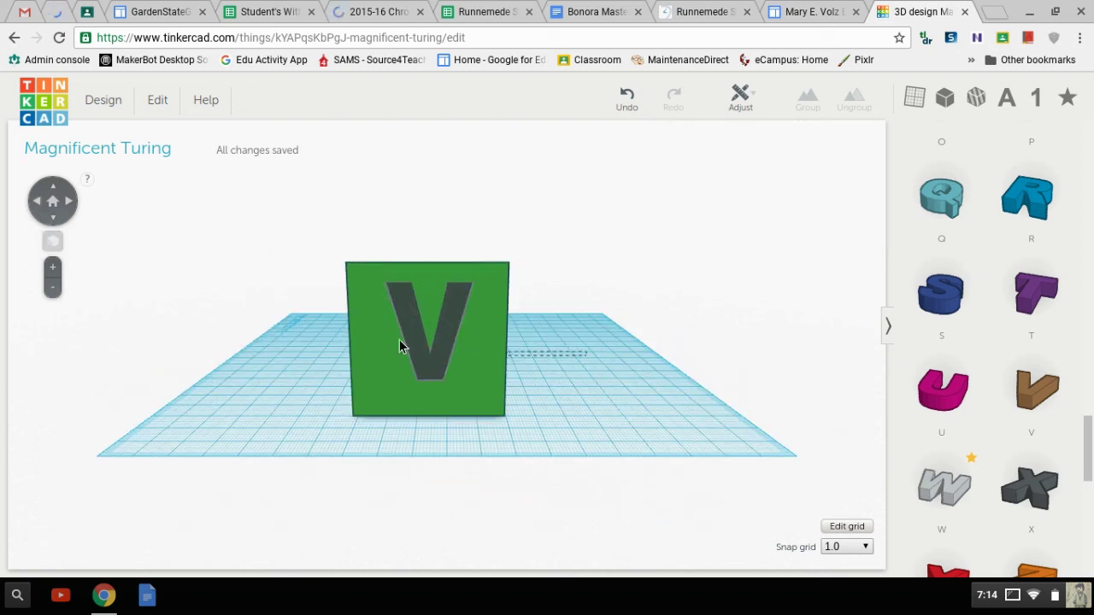
pyautogui.moveTo(587, 355); pyautogui.dragTo(313, 313)
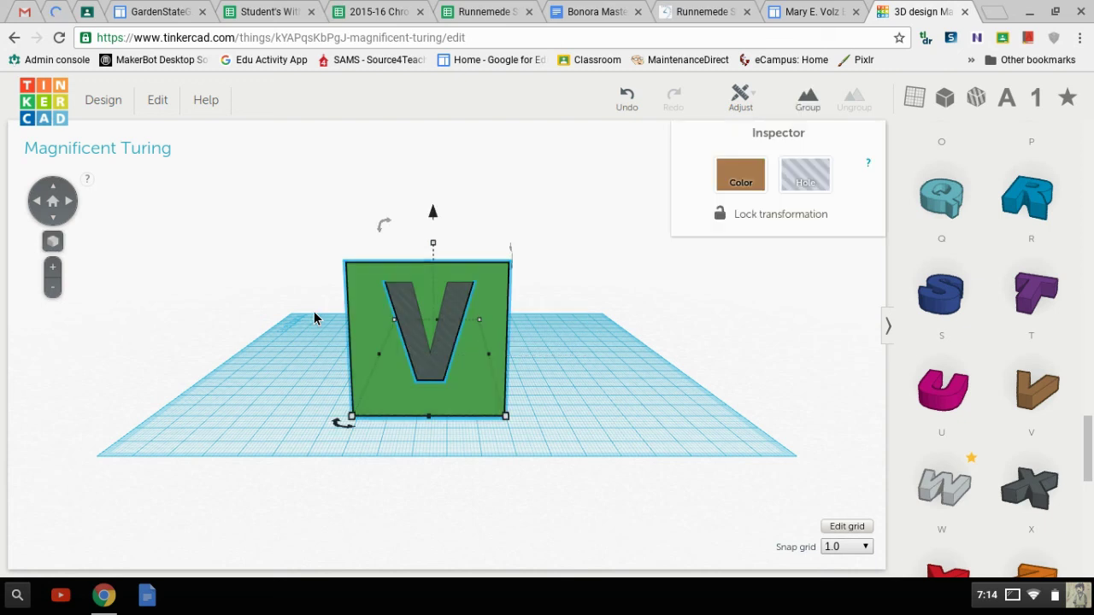
pyautogui.click(806, 107)
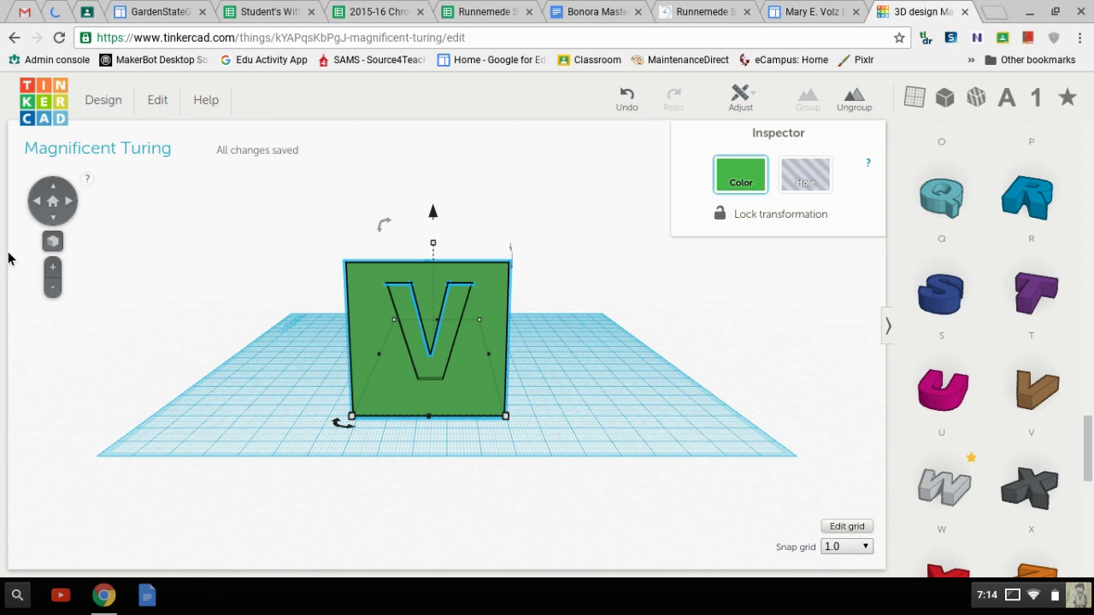
pyautogui.click(137, 260)
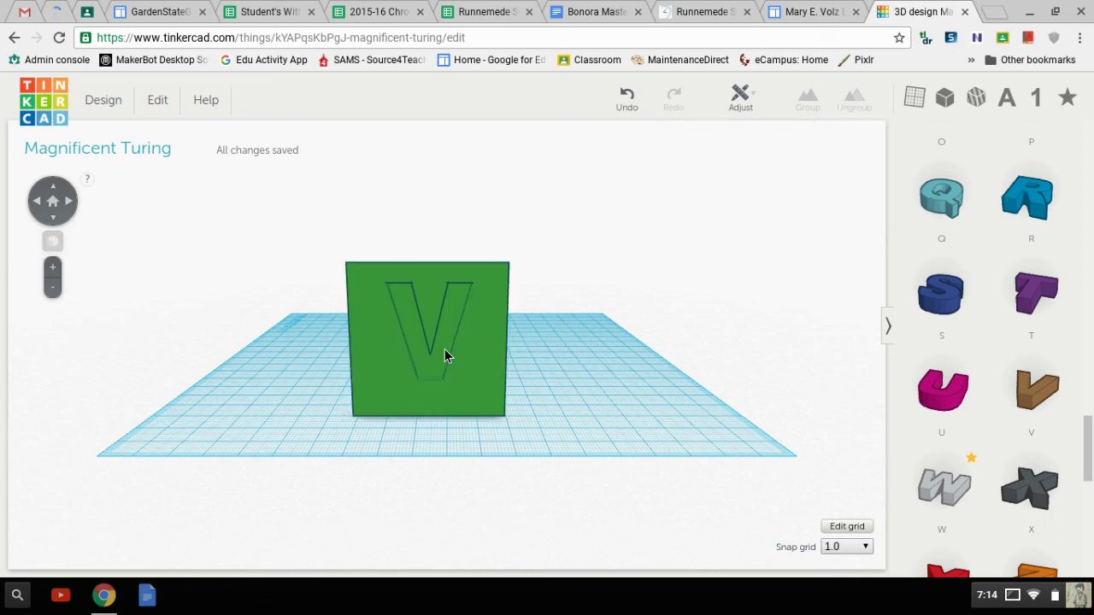
pyautogui.click(75, 206)
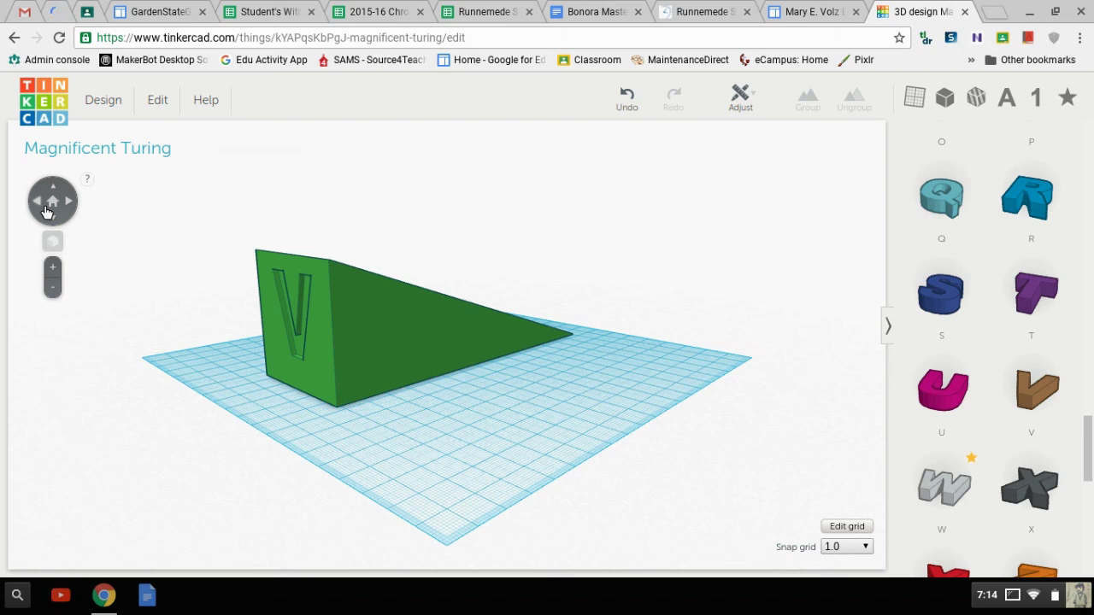
pyautogui.click(48, 208)
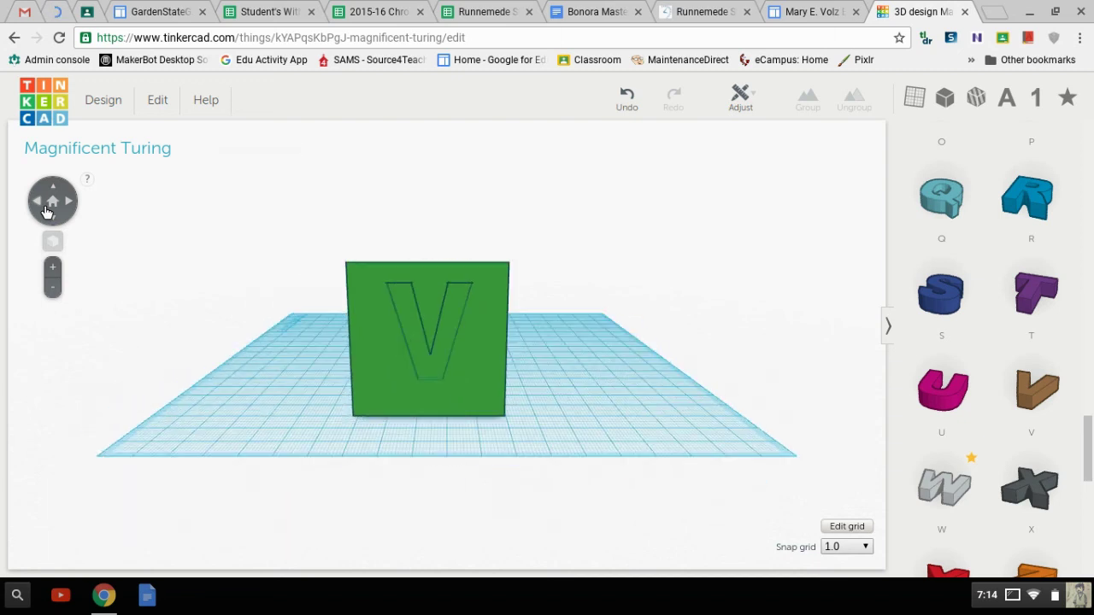
pyautogui.click(47, 211)
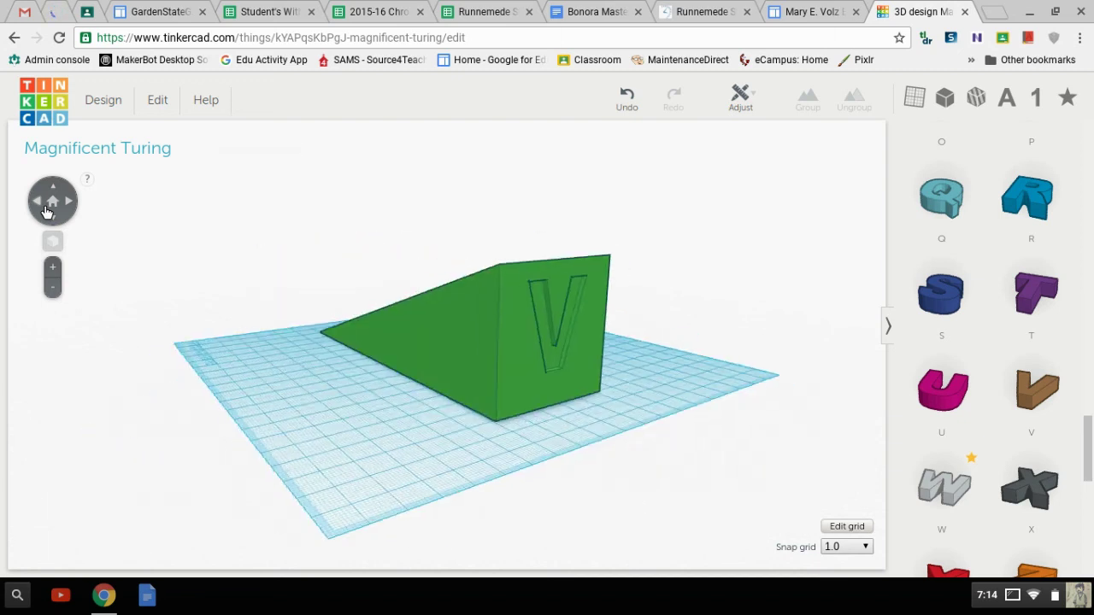
pyautogui.moveTo(47, 211); pyautogui.dragTo(47, 211)
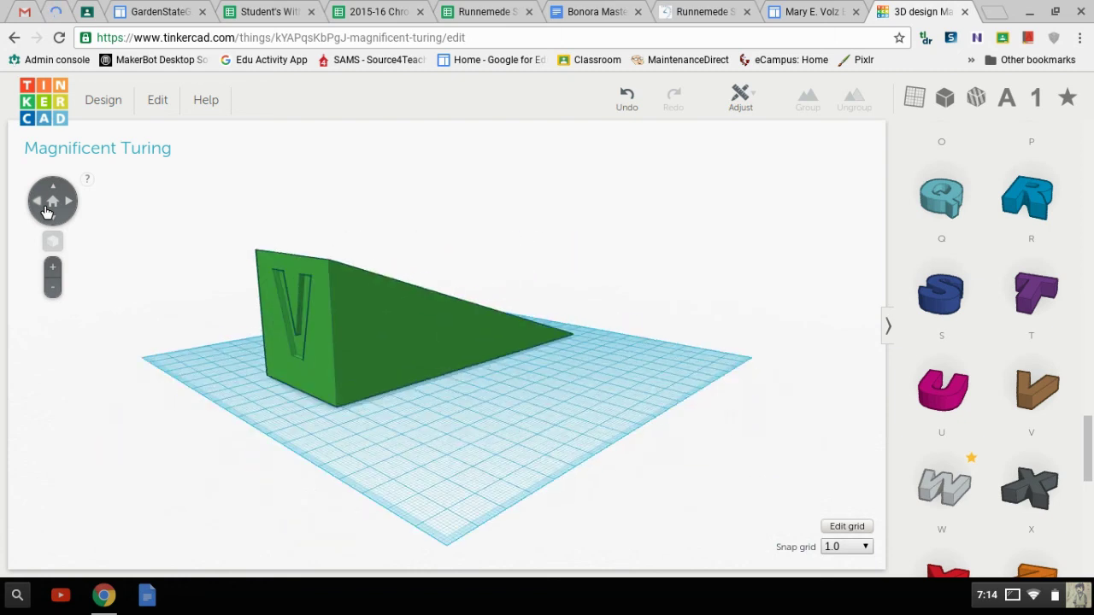